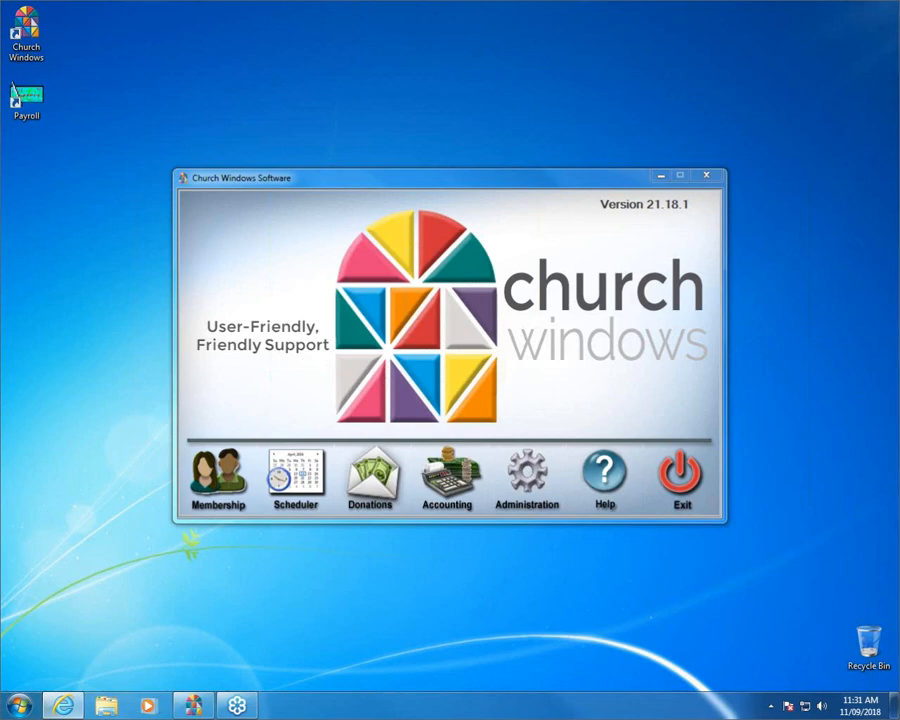
Switch to Internet Explorer and view the Support Center page on the Church Windows website
left_click(68, 707)
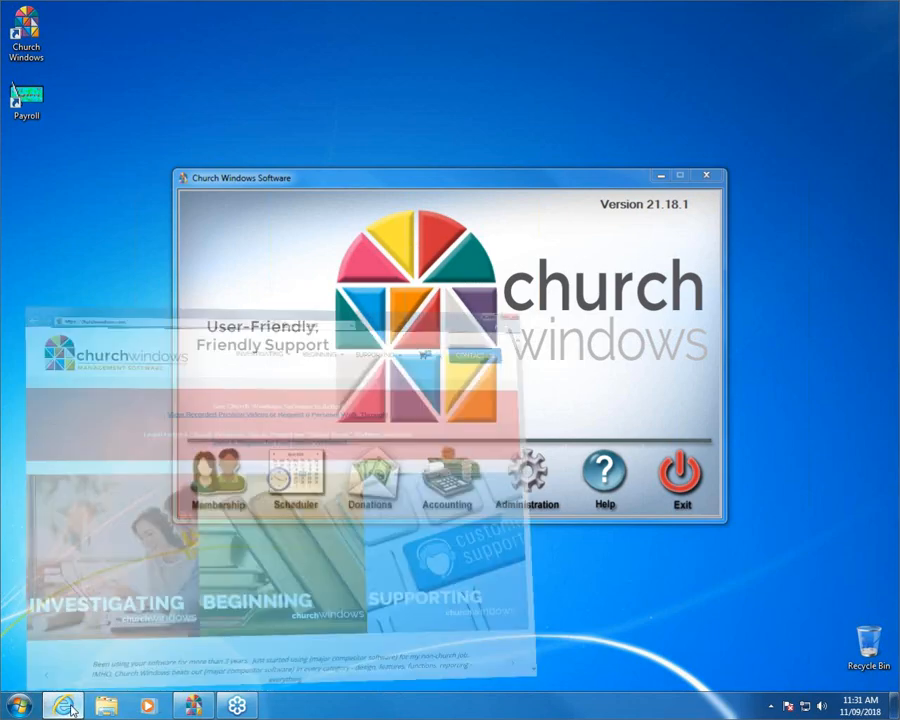
mouse_move(623, 88)
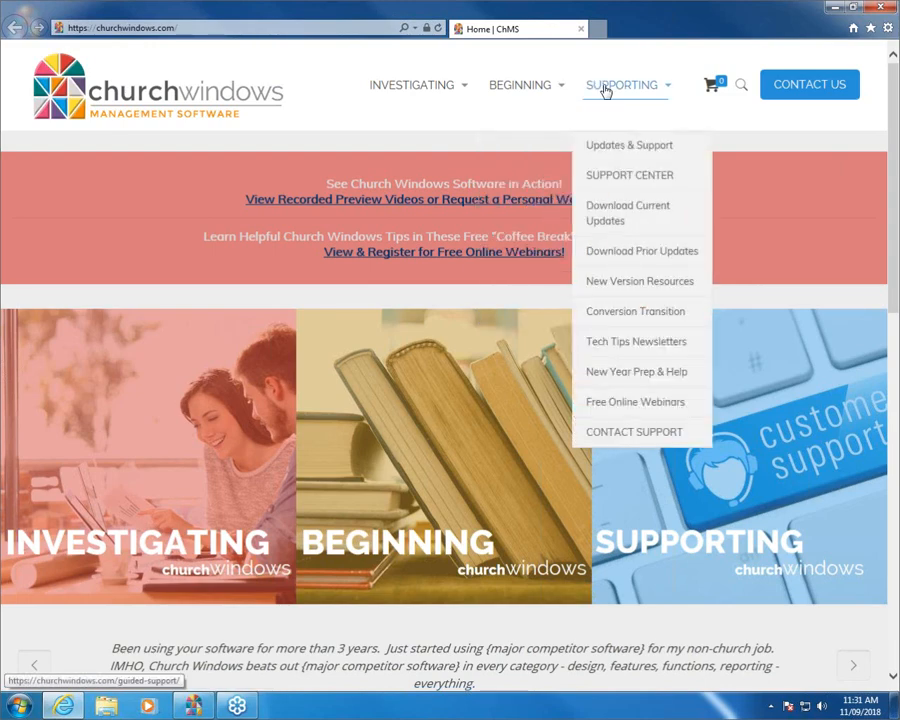
left_click(617, 178)
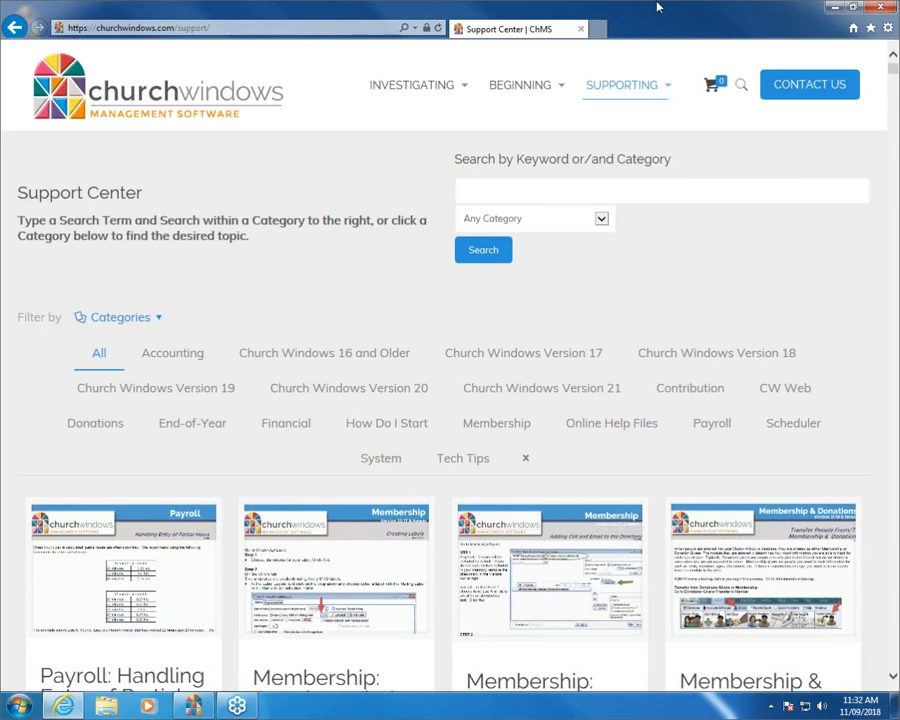
left_click(829, 9)
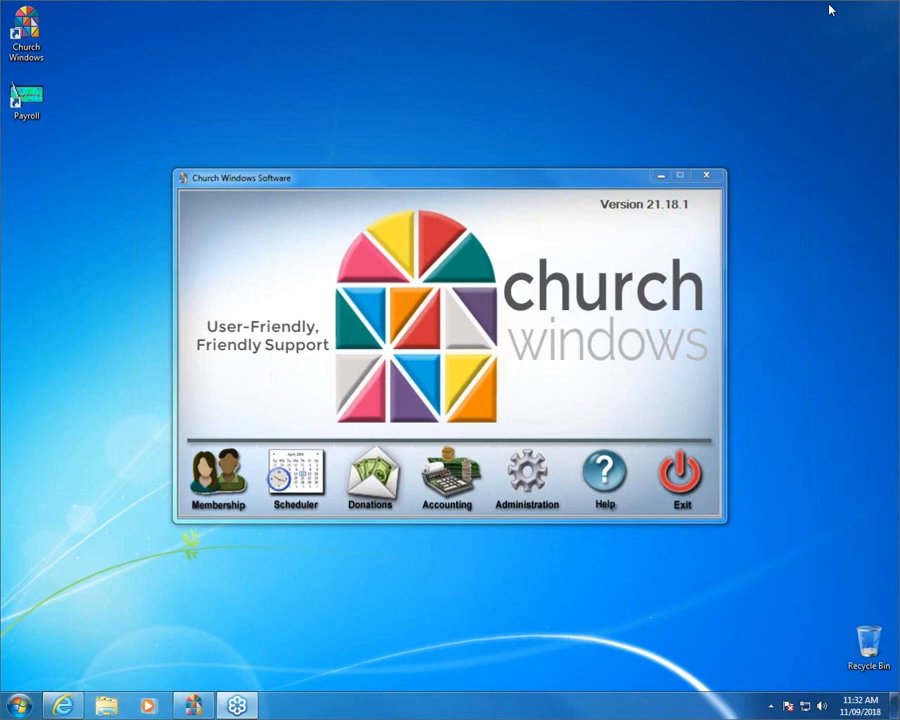
Return to the Church Windows website and examine the list of support resources it offers
left_click(64, 708)
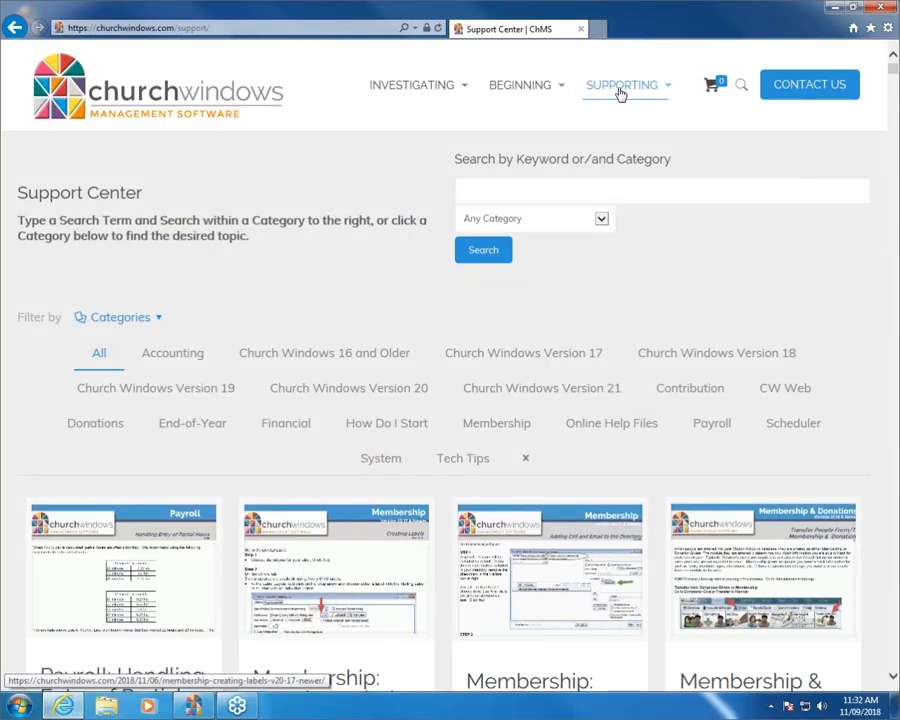
mouse_move(641, 98)
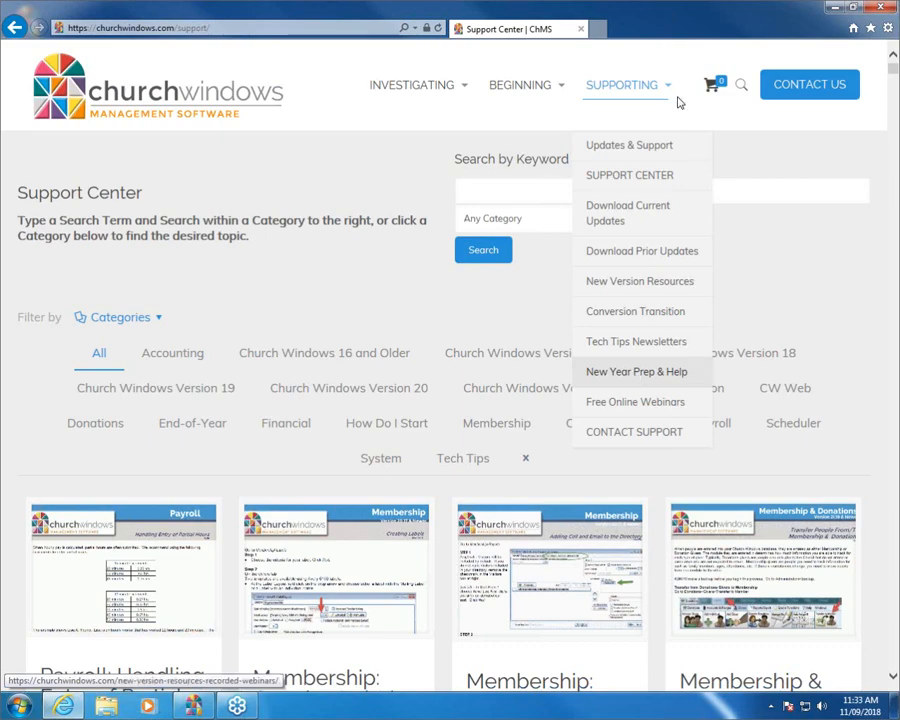
mouse_move(560, 68)
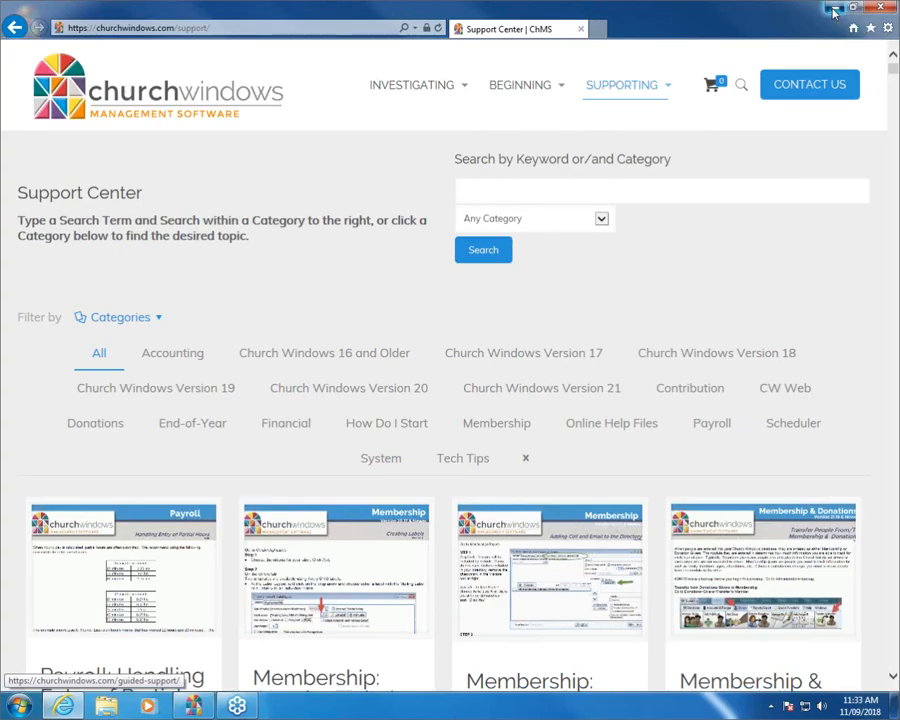
left_click(834, 12)
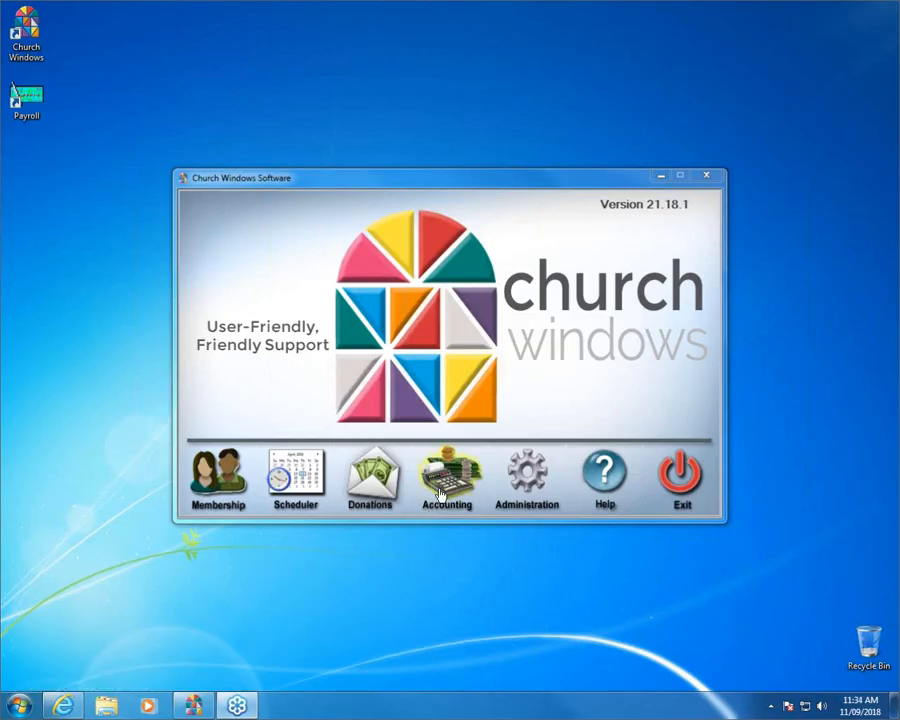
Switch to Church Windows, open the Accounting module and display the options for managing accounting years
left_click(443, 484)
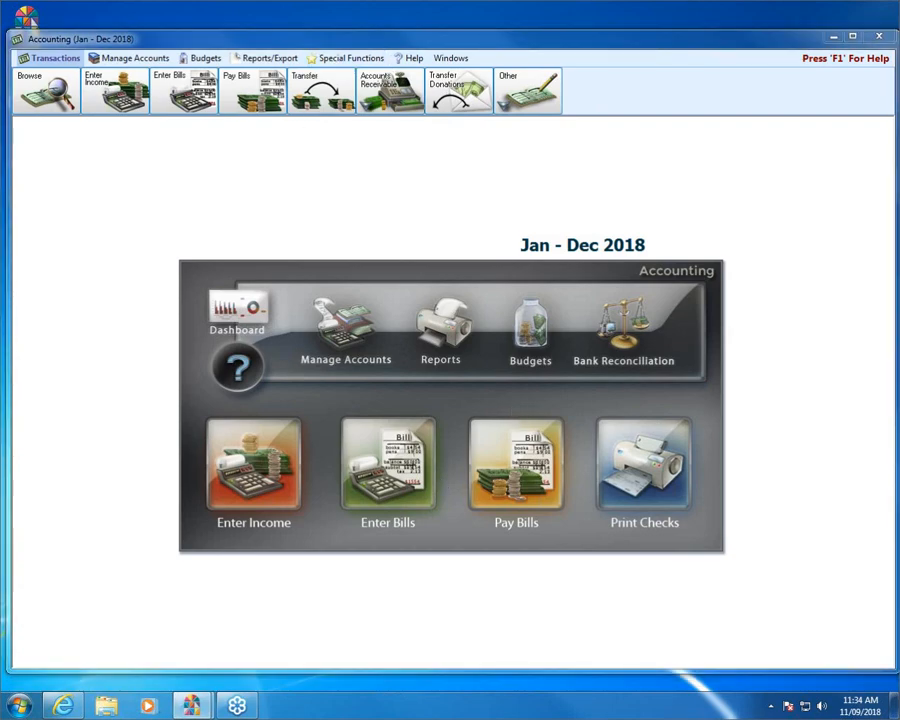
mouse_move(321, 42)
left_mouse_down()
mouse_move(398, 54)
mouse_move(313, 58)
mouse_move(362, 213)
left_mouse_up()
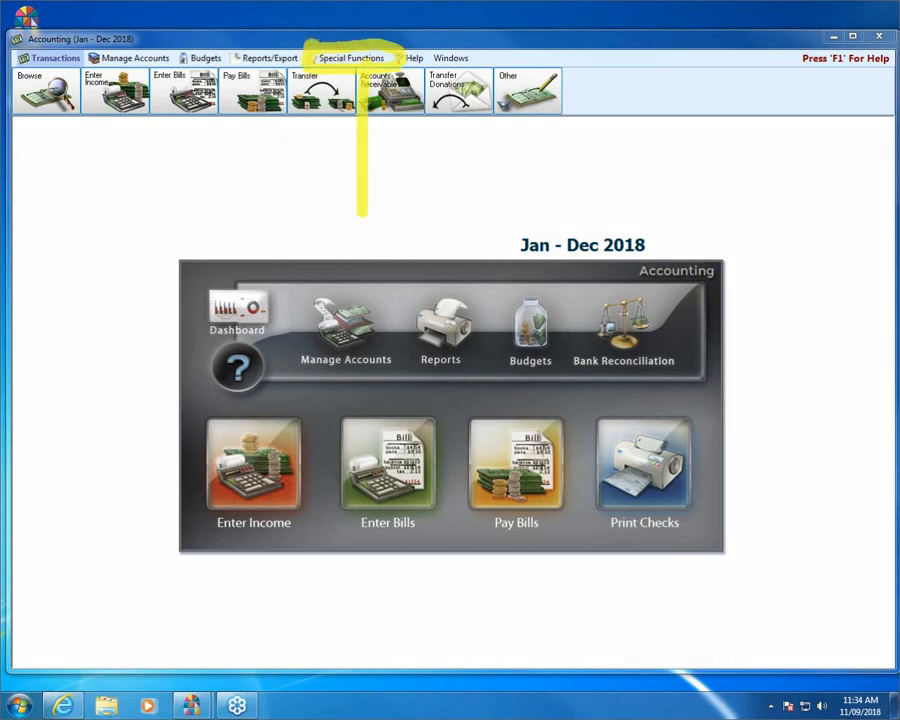
left_click(350, 58)
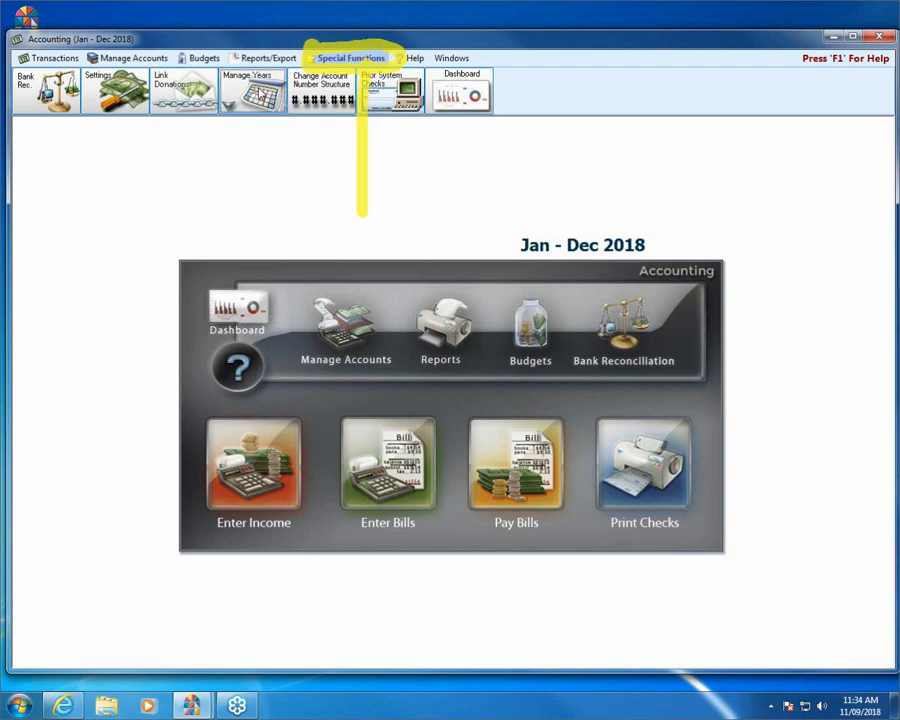
left_click(240, 95)
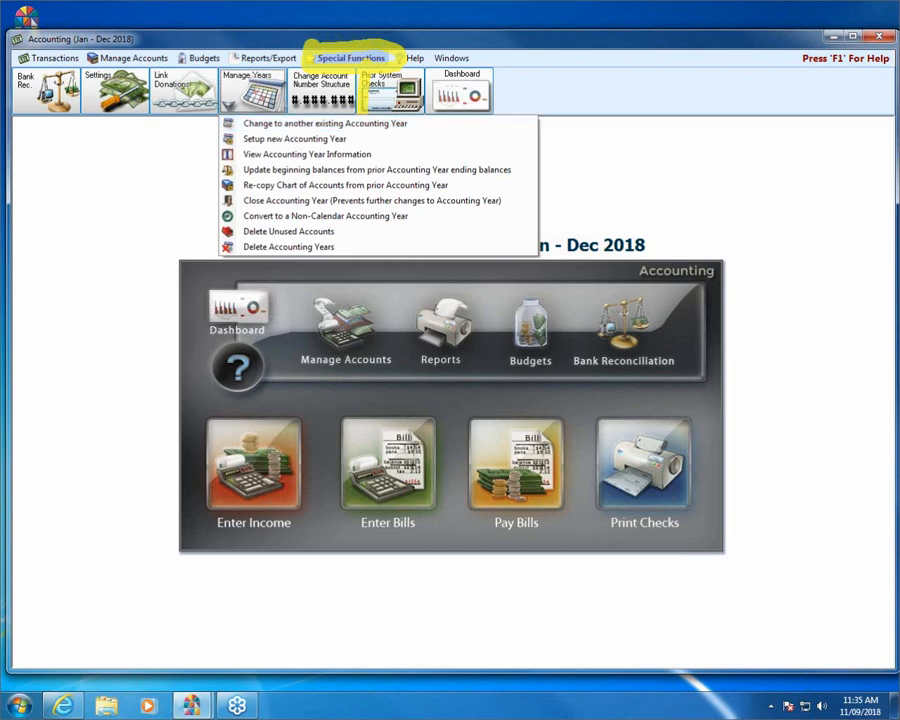
key("Escape")
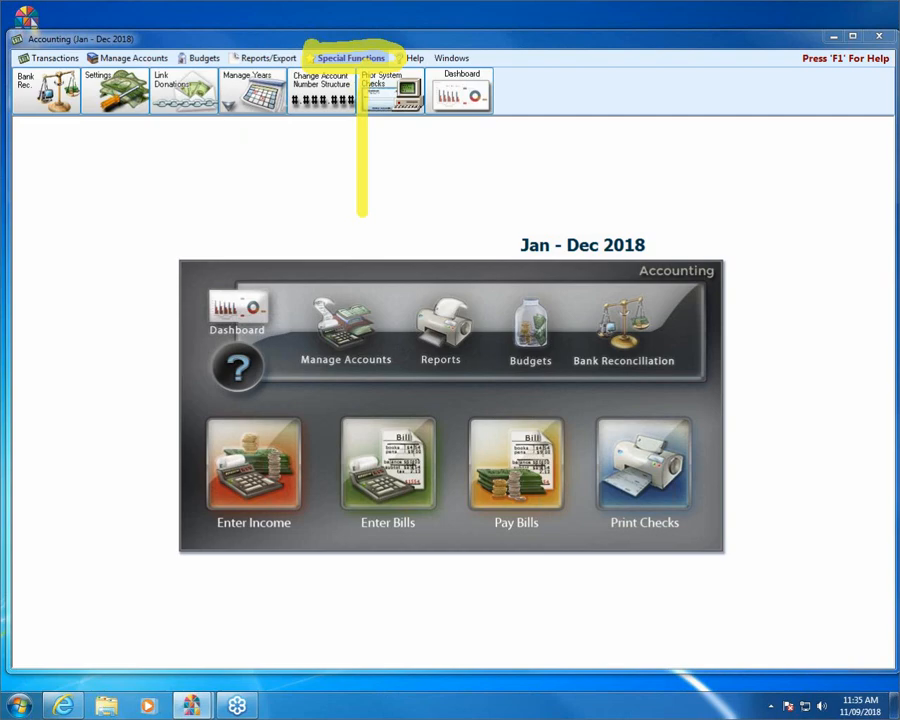
left_click(229, 104)
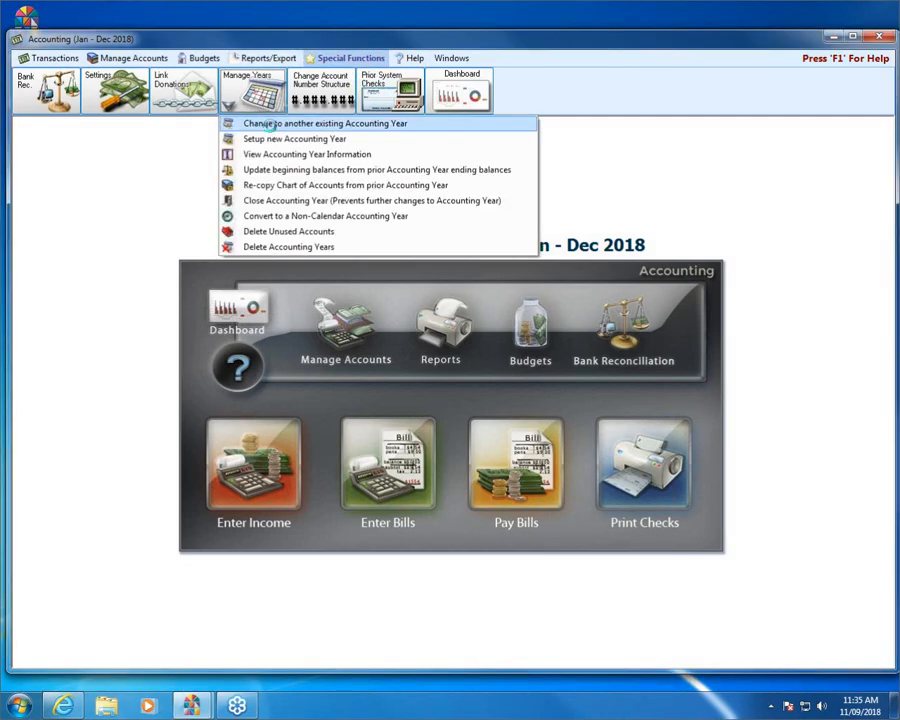
left_click(268, 124)
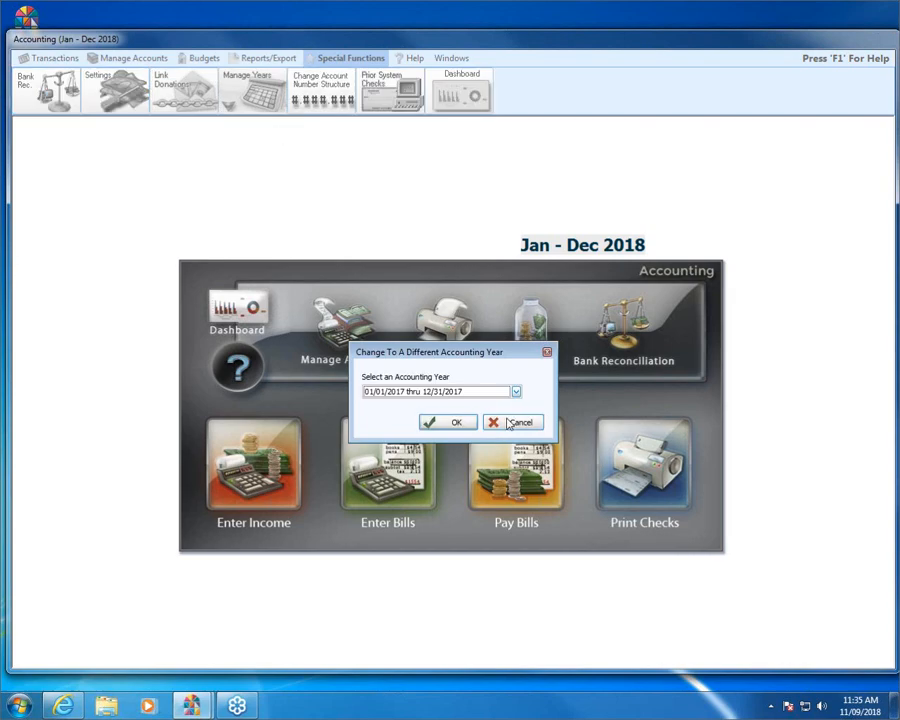
left_click(547, 352)
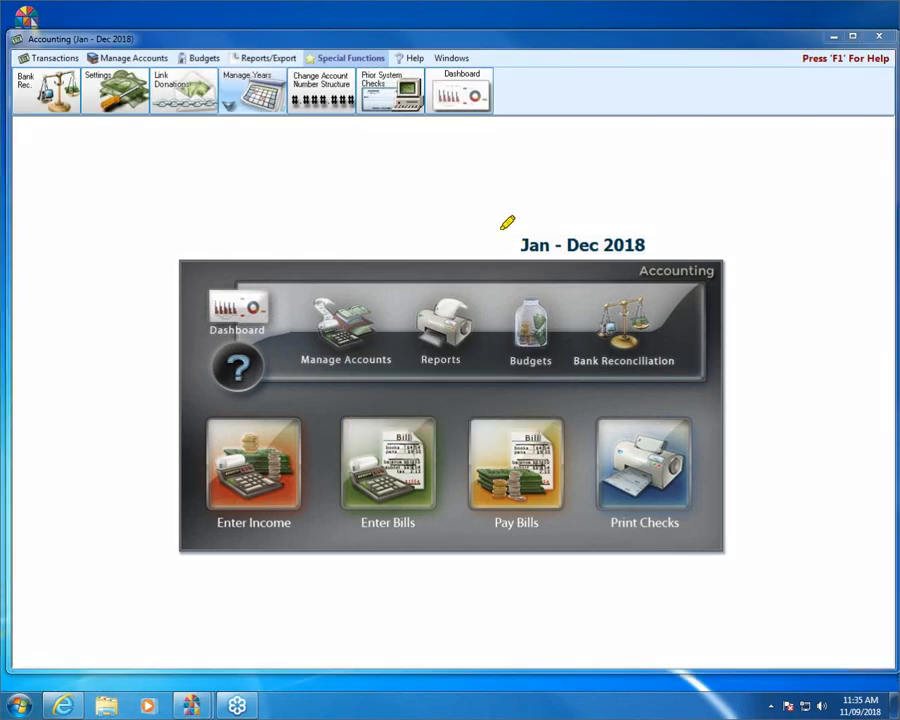
Change the active accounting year to 01/01/2017 thru 12/31/2017
mouse_move(500, 230)
left_mouse_down()
mouse_move(643, 205)
mouse_move(600, 266)
mouse_move(481, 232)
left_mouse_up()
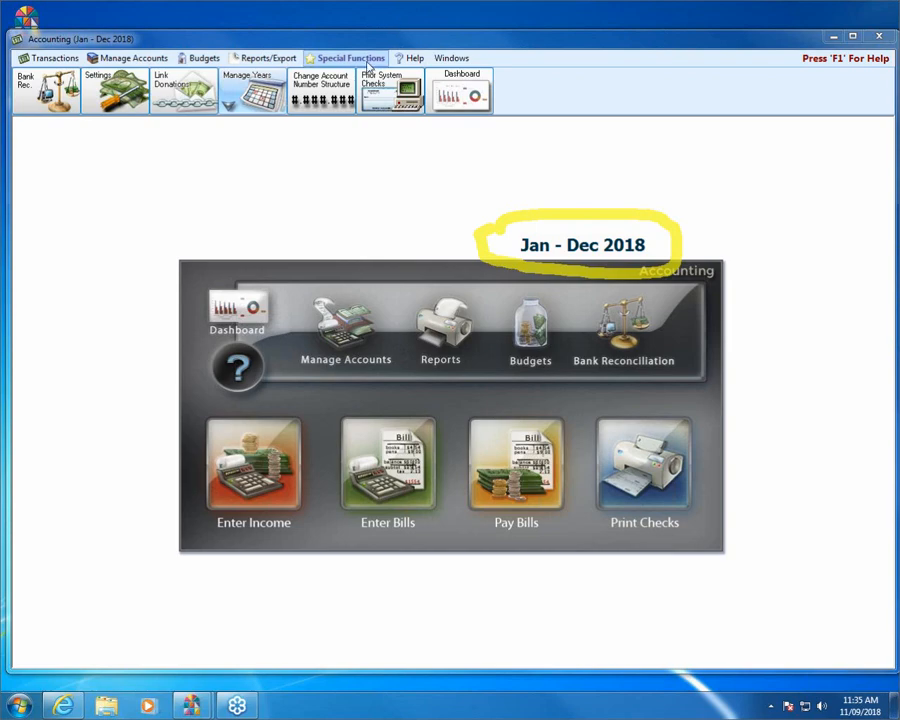
left_click(245, 100)
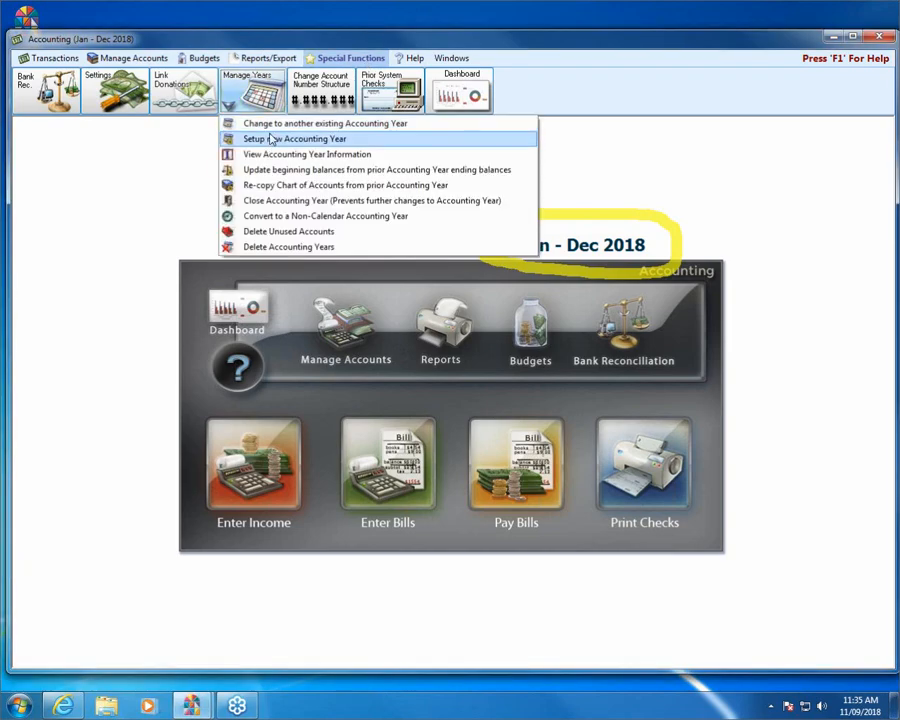
left_click(270, 125)
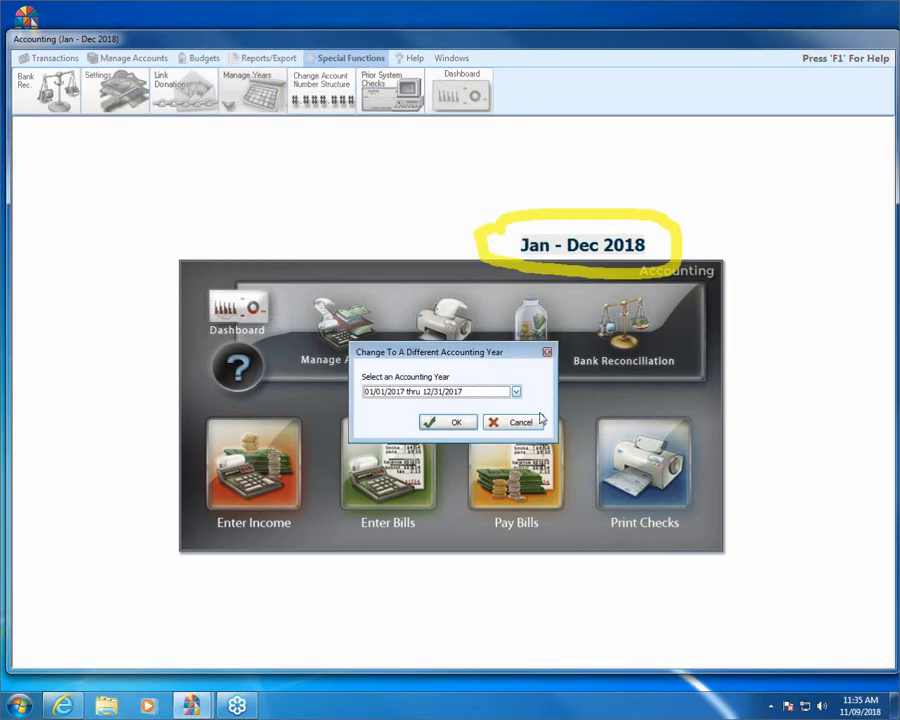
left_click(516, 392)
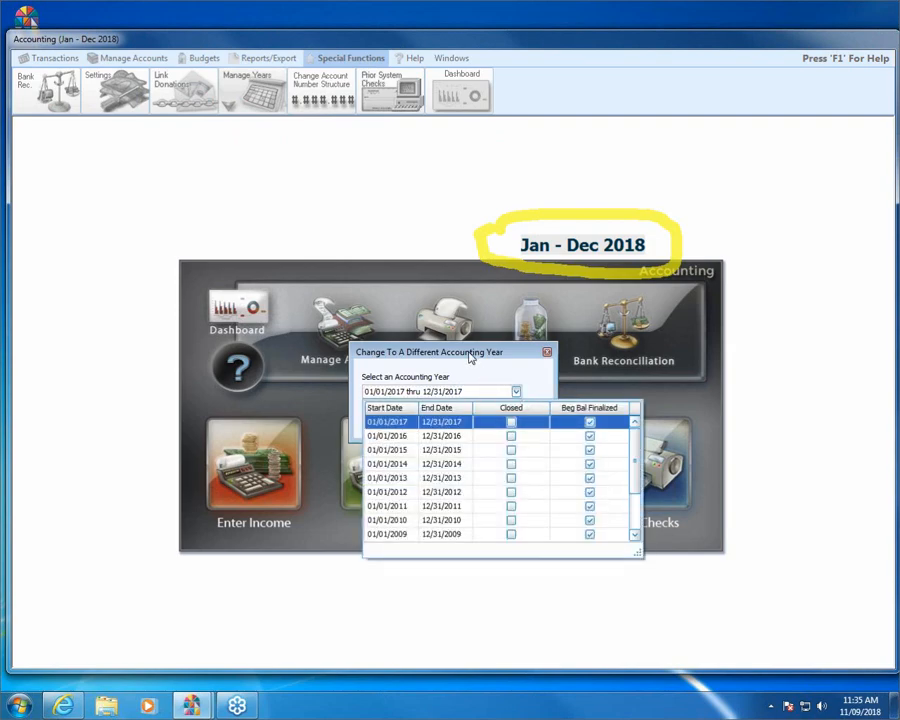
left_click(470, 358)
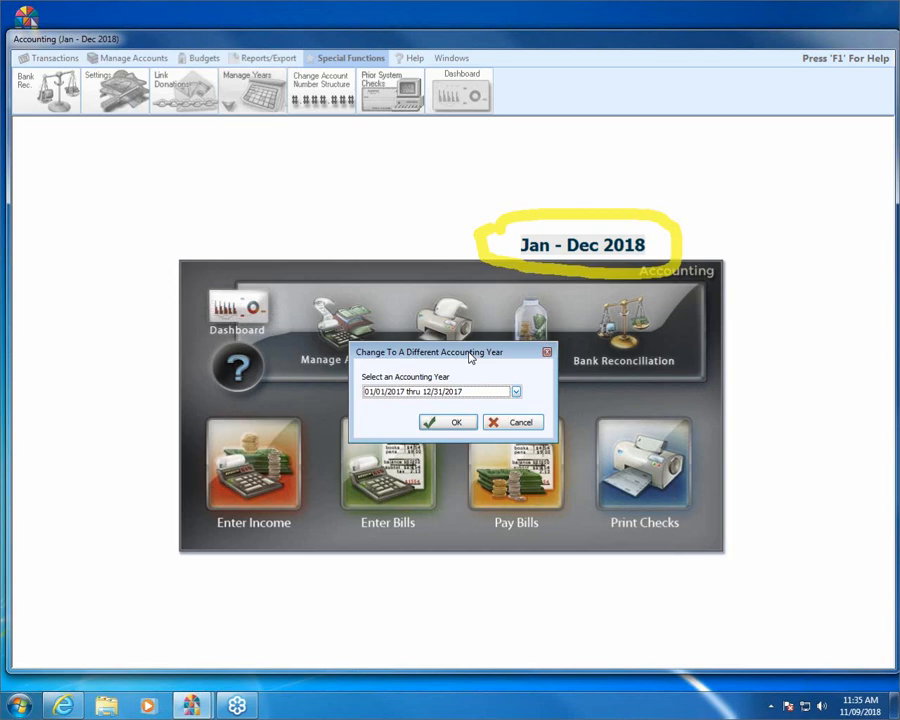
left_click(456, 424)
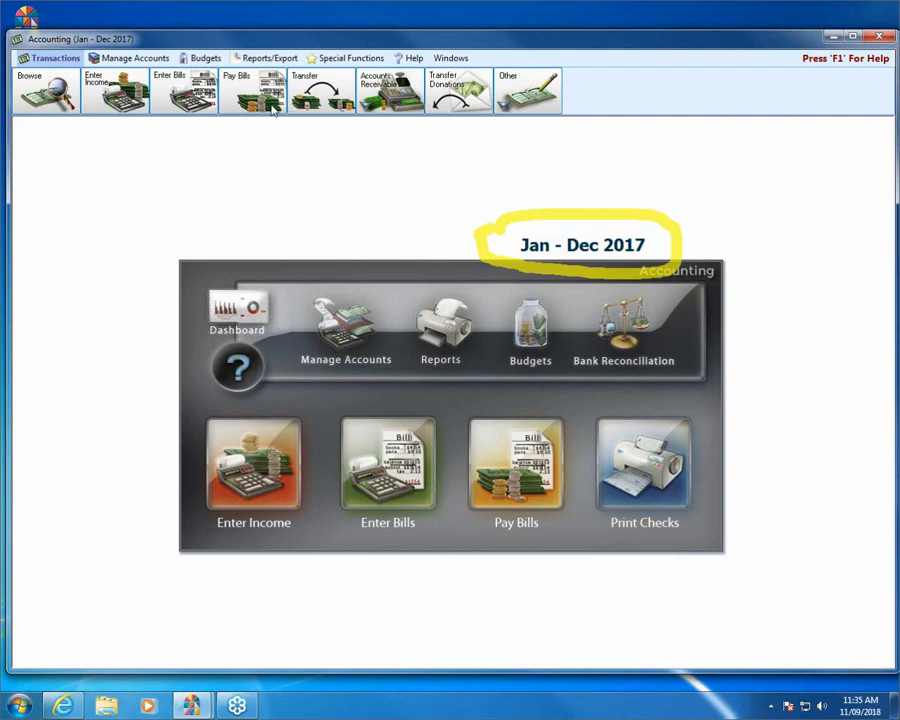
Switch the accounting module to the closed accounting year 01/01/2007 thru 12/31/2007
left_click(354, 60)
left_click(270, 94)
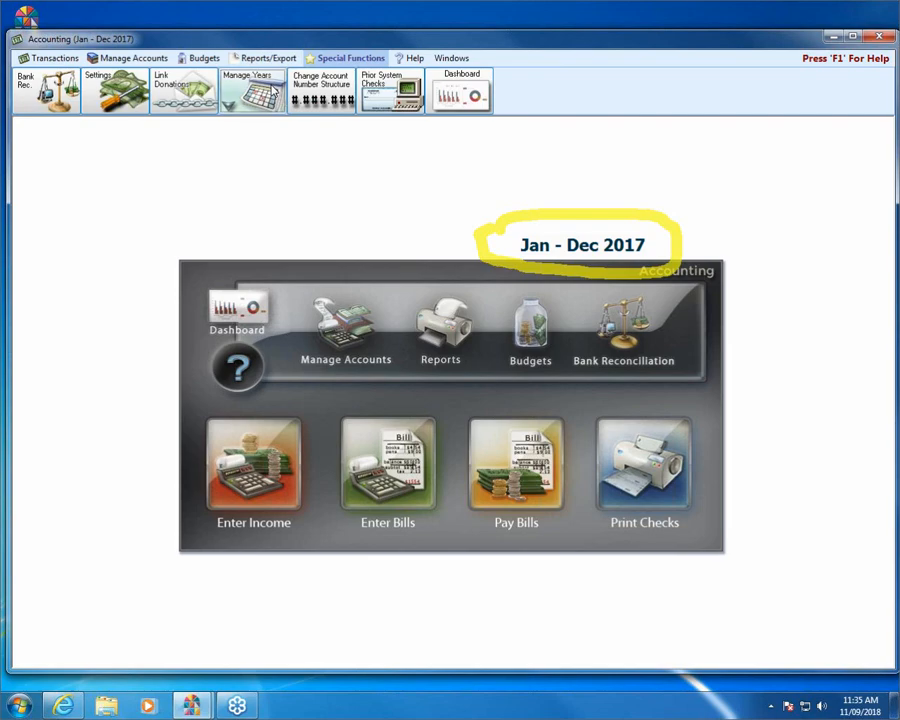
left_click(289, 124)
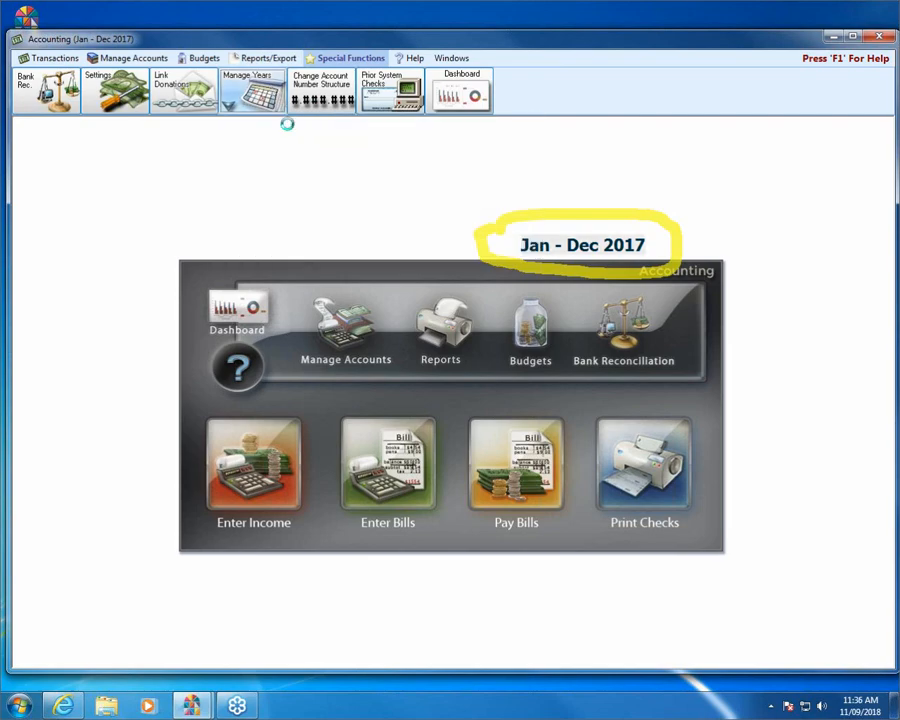
left_click(515, 391)
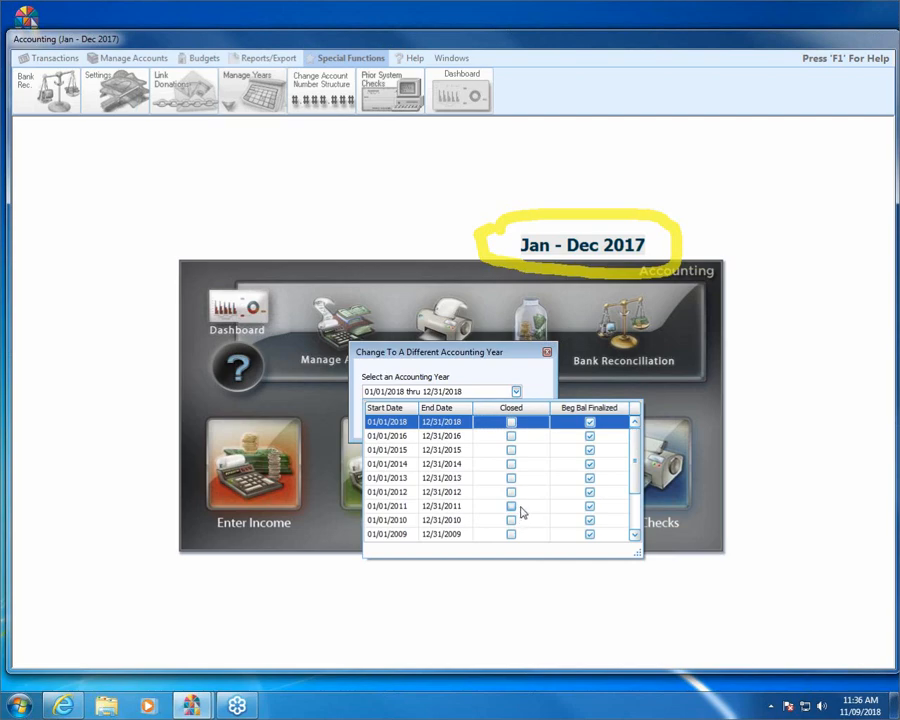
scroll(520, 512, "down", 1)
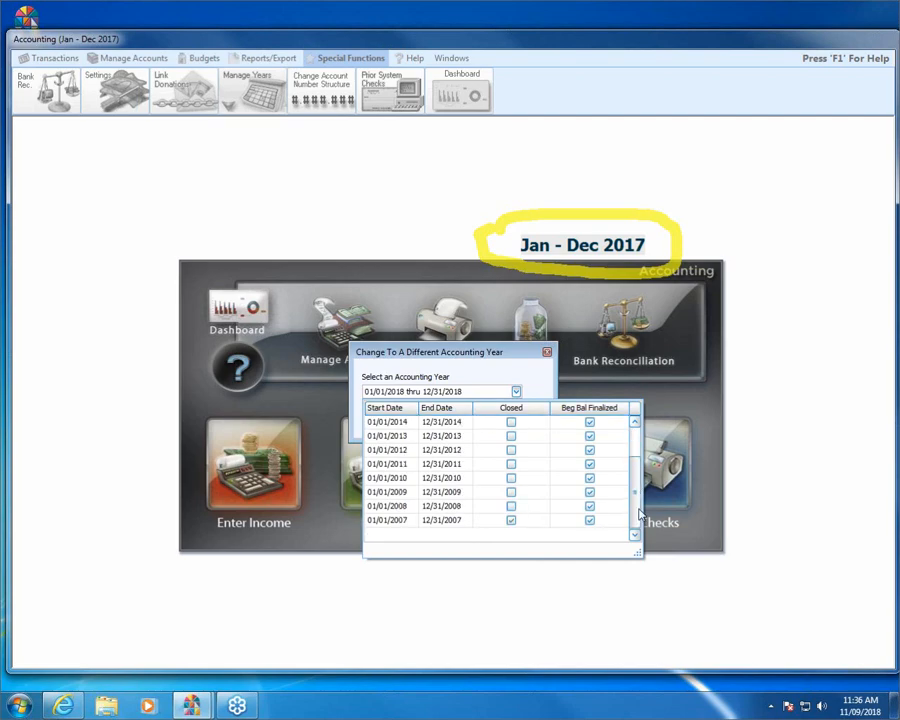
left_click(446, 522)
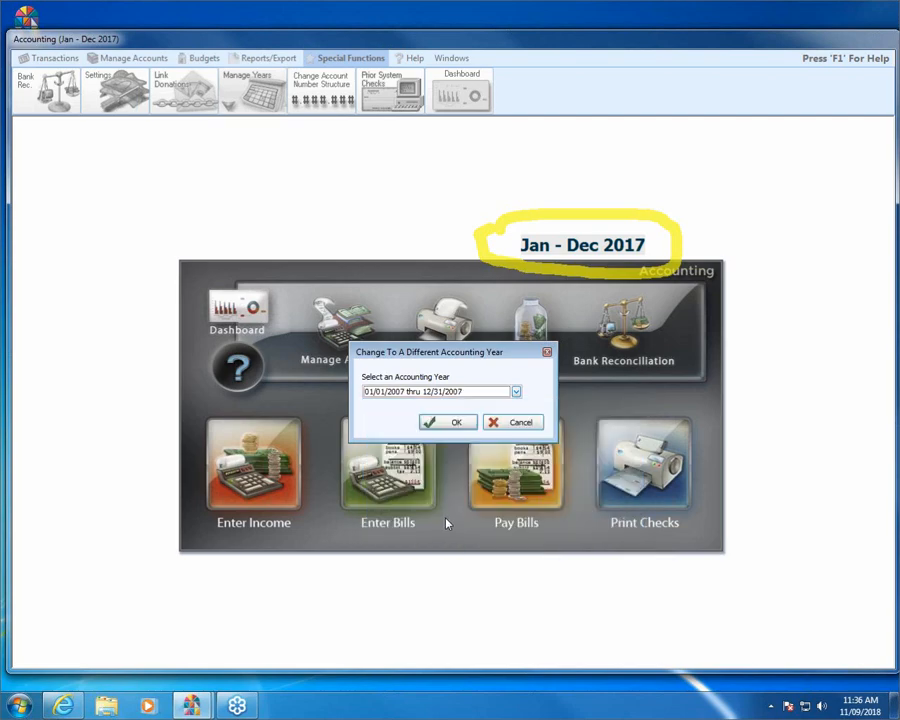
left_click(449, 423)
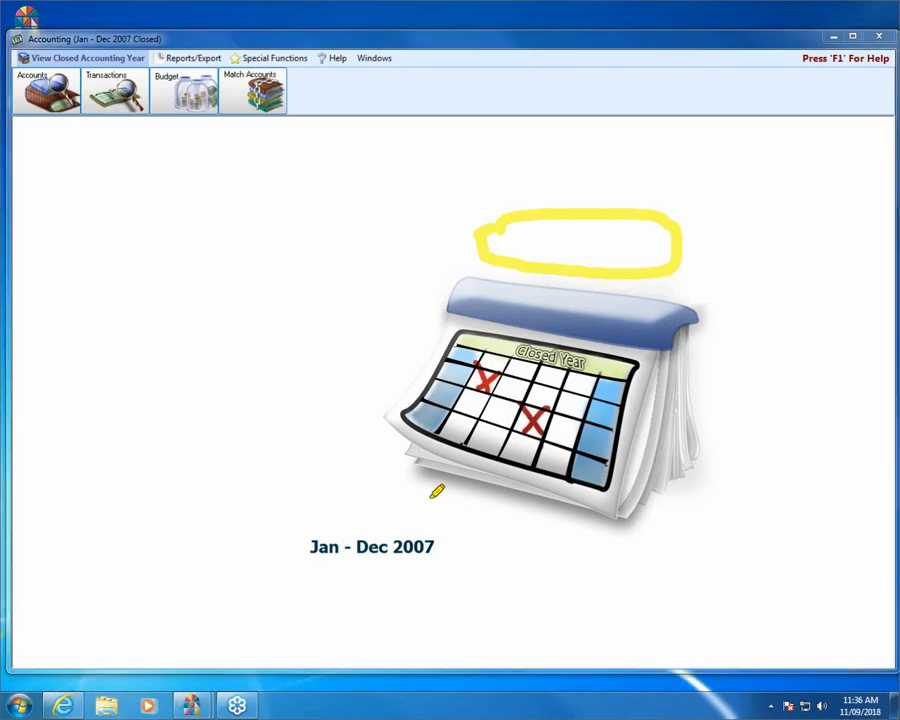
mouse_move(332, 516)
left_mouse_down()
mouse_move(489, 583)
mouse_move(268, 517)
left_mouse_up()
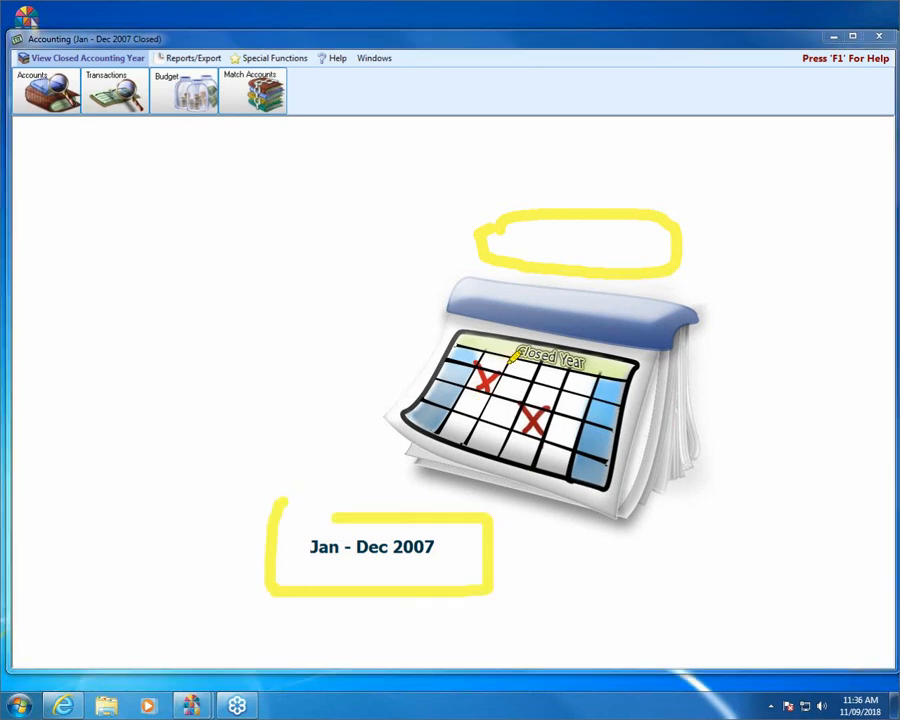
left_click_drag(516, 342, 608, 356)
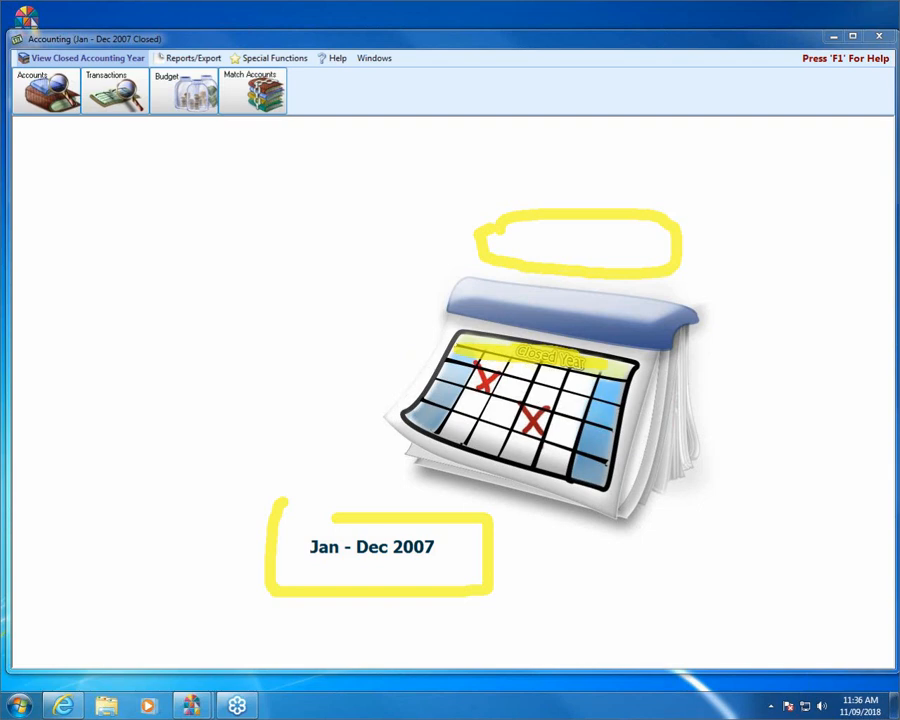
key("Escape")
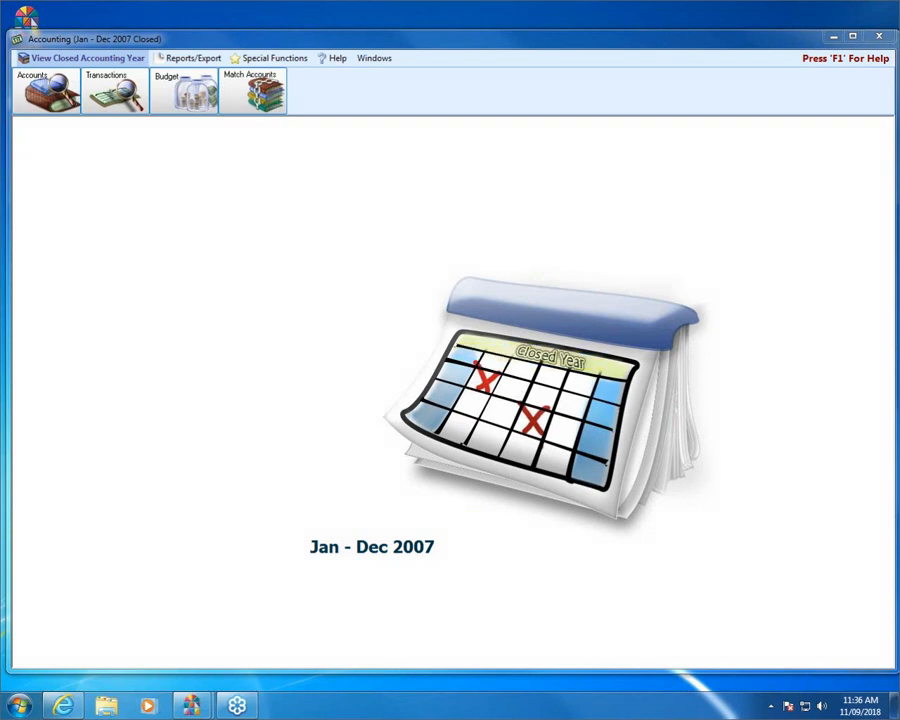
Change the active accounting year to 01/01/2018 thru 12/31/2018
left_click(250, 58)
left_click(90, 103)
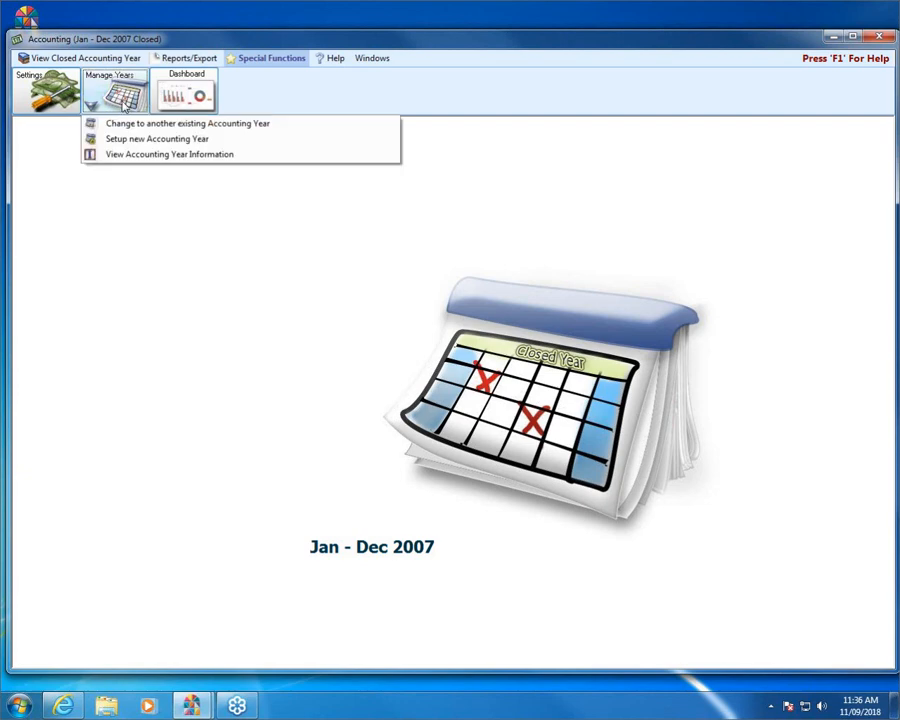
left_click(130, 122)
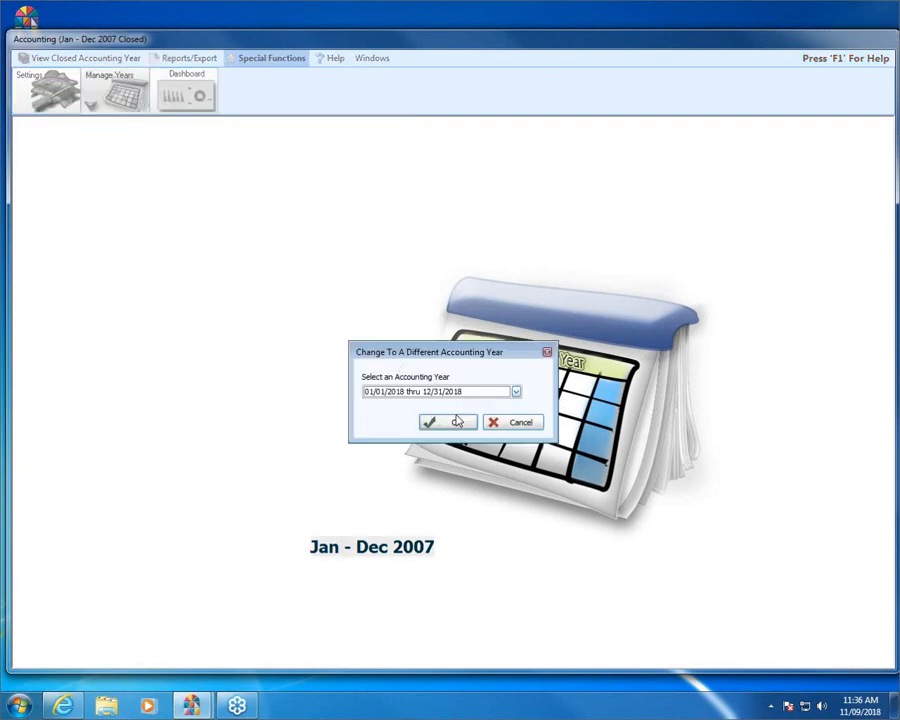
left_click(516, 392)
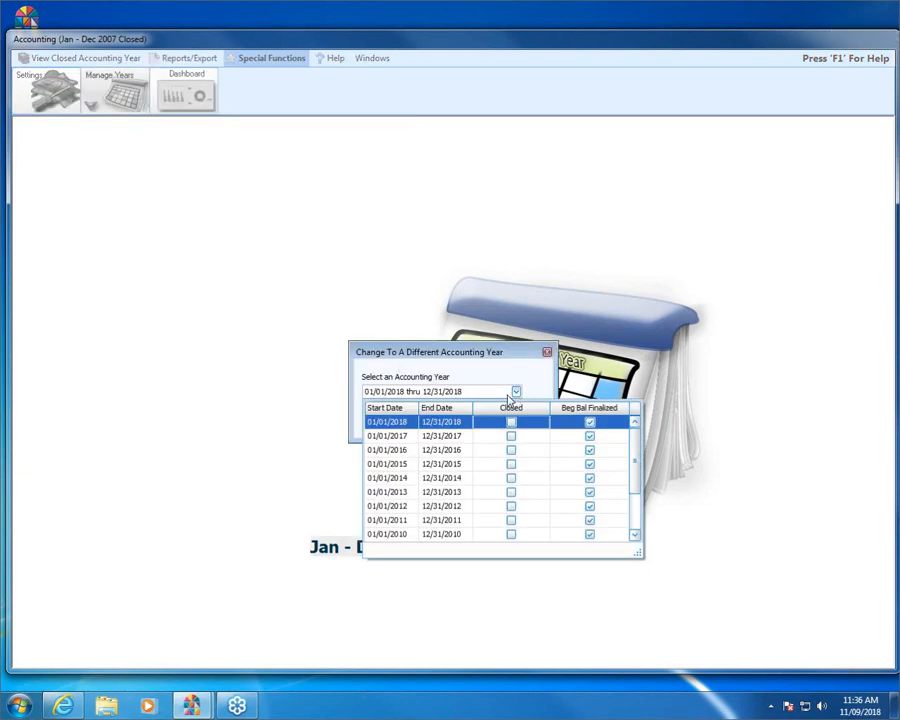
left_click(456, 422)
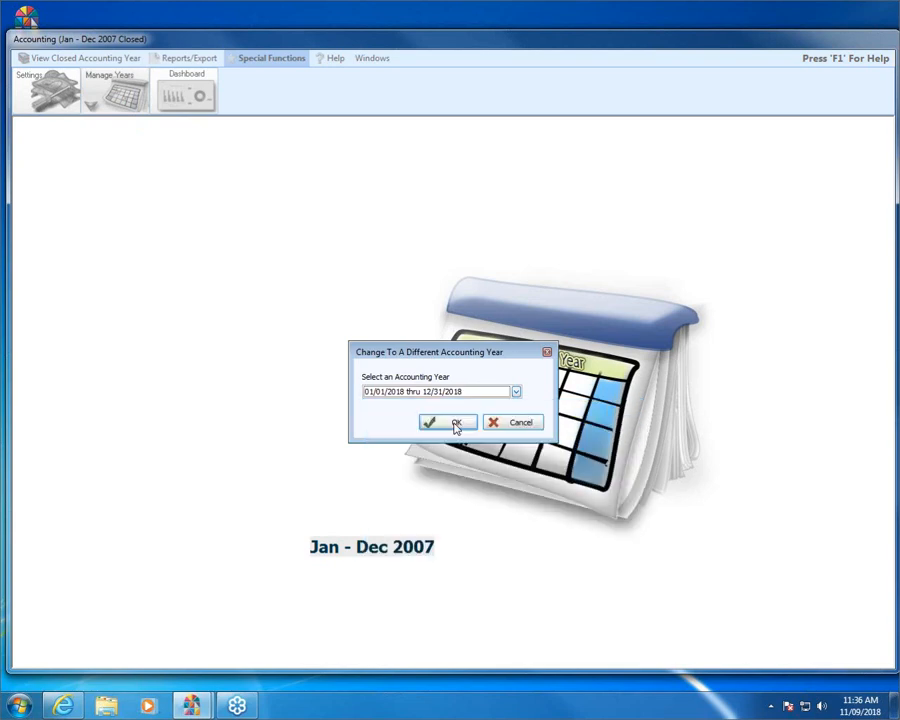
left_click(456, 422)
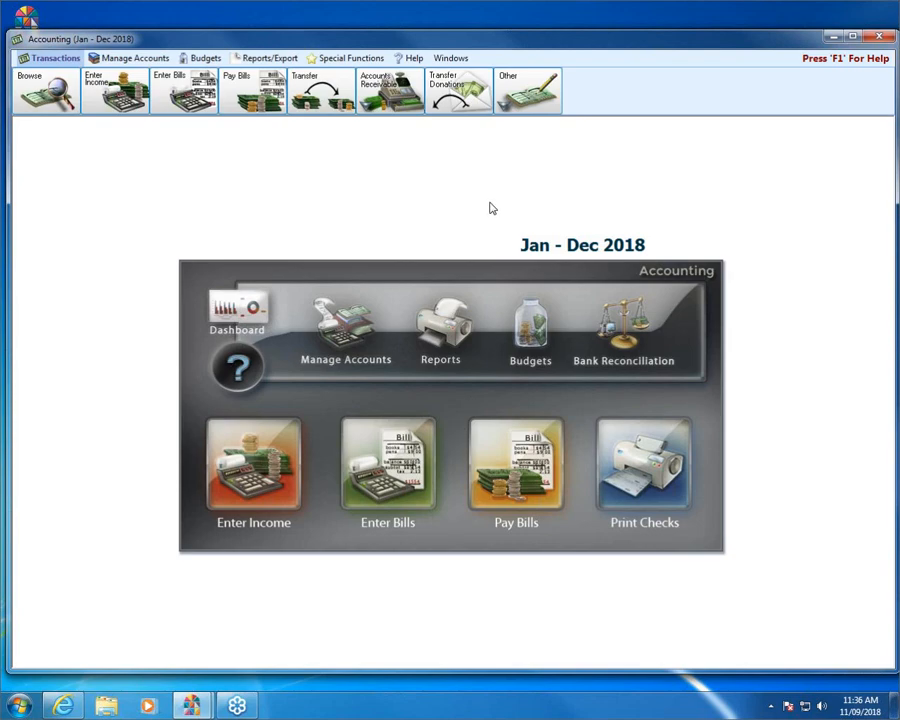
left_click(345, 58)
left_click(238, 90)
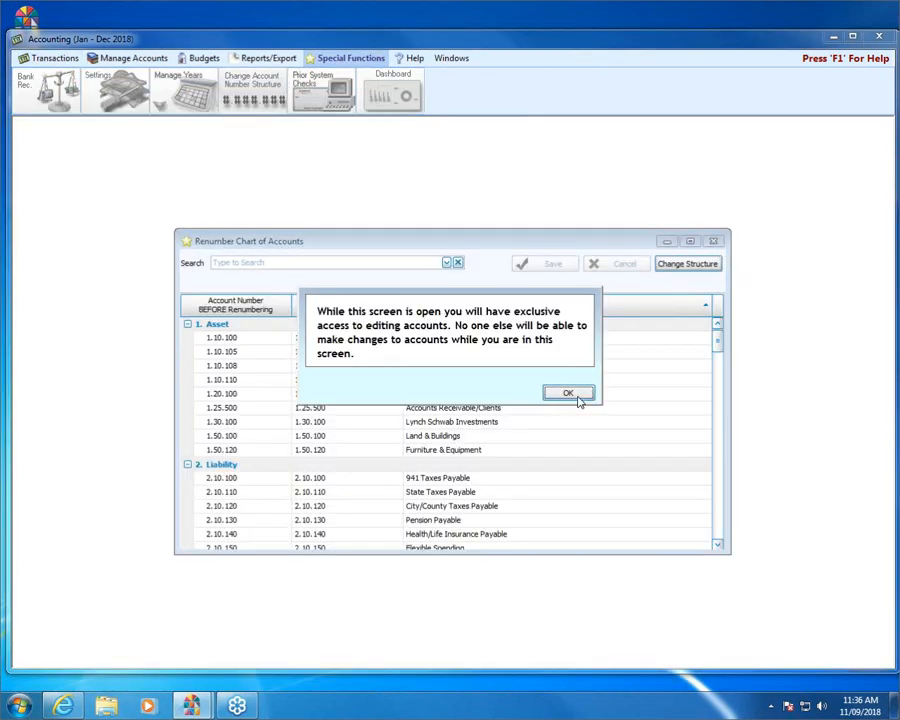
left_click(574, 394)
key("Escape")
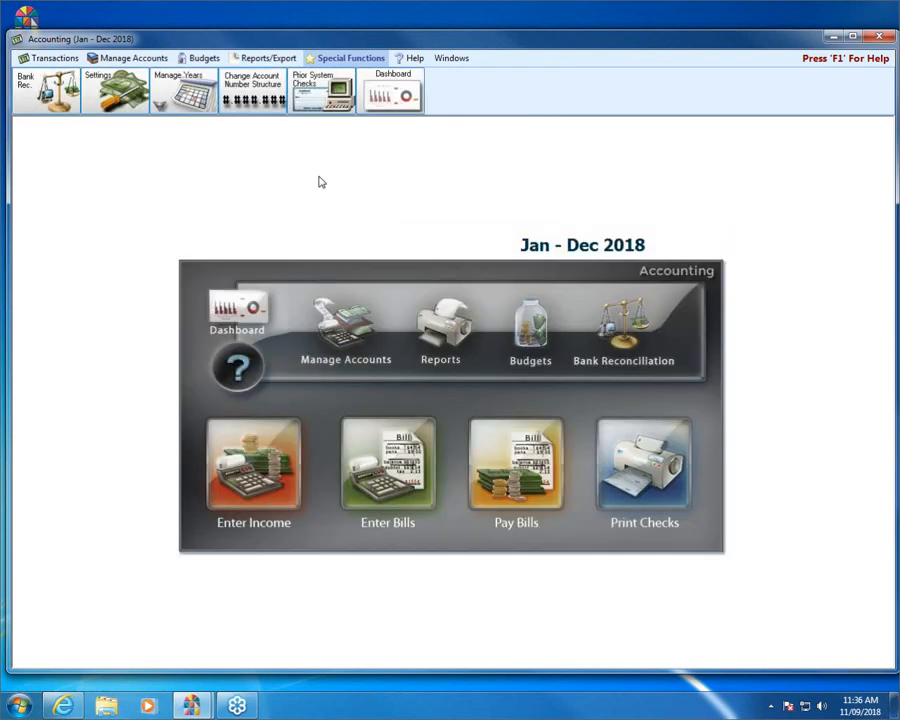
Look at the selection for changing to another existing accounting year, leaving it without choosing a different year
left_click(187, 111)
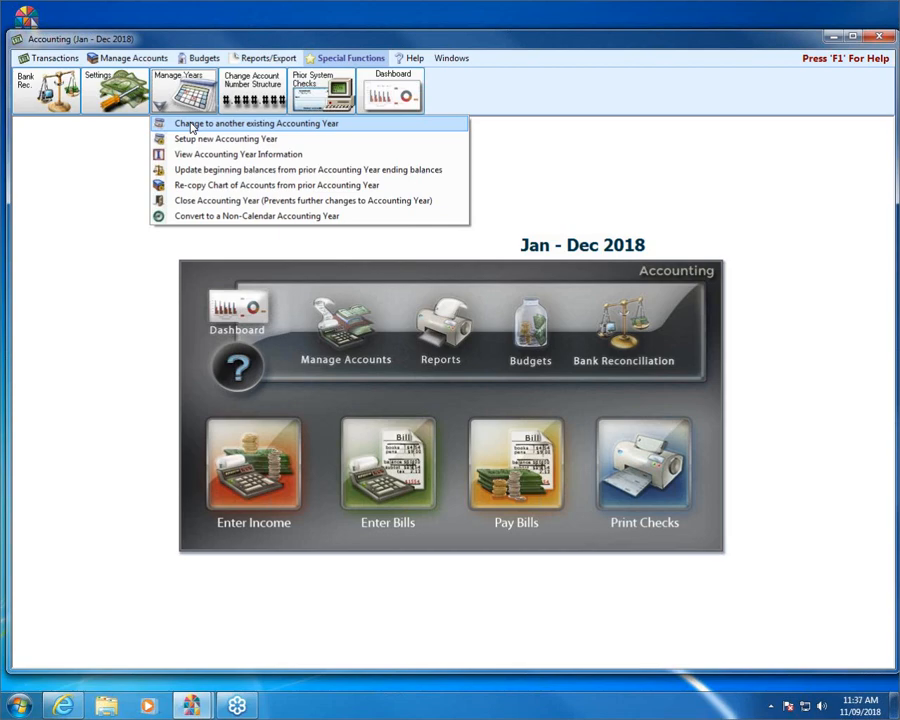
left_click(190, 124)
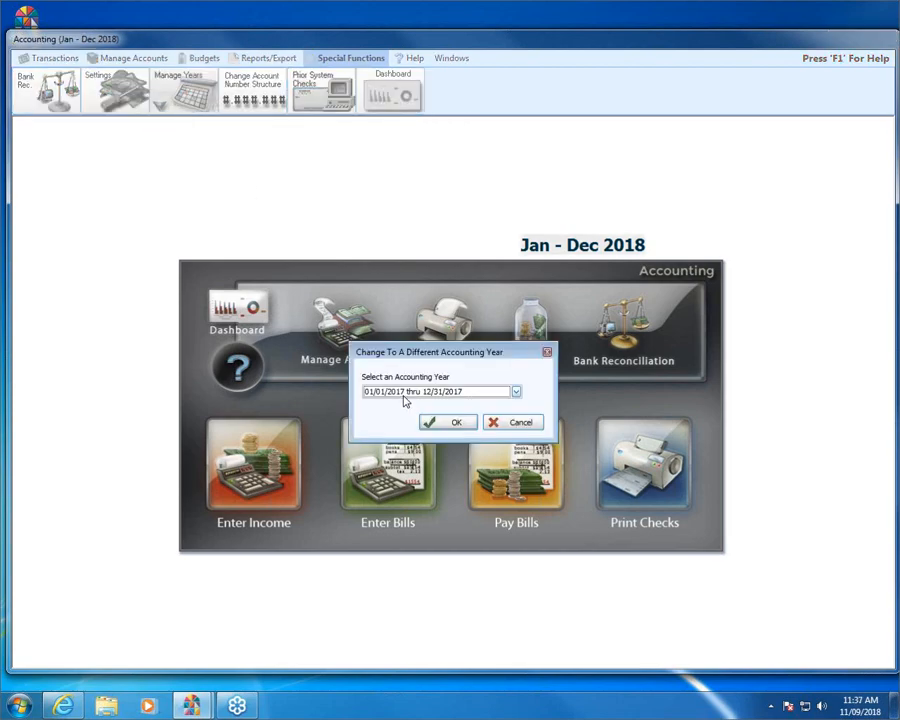
left_click(535, 427)
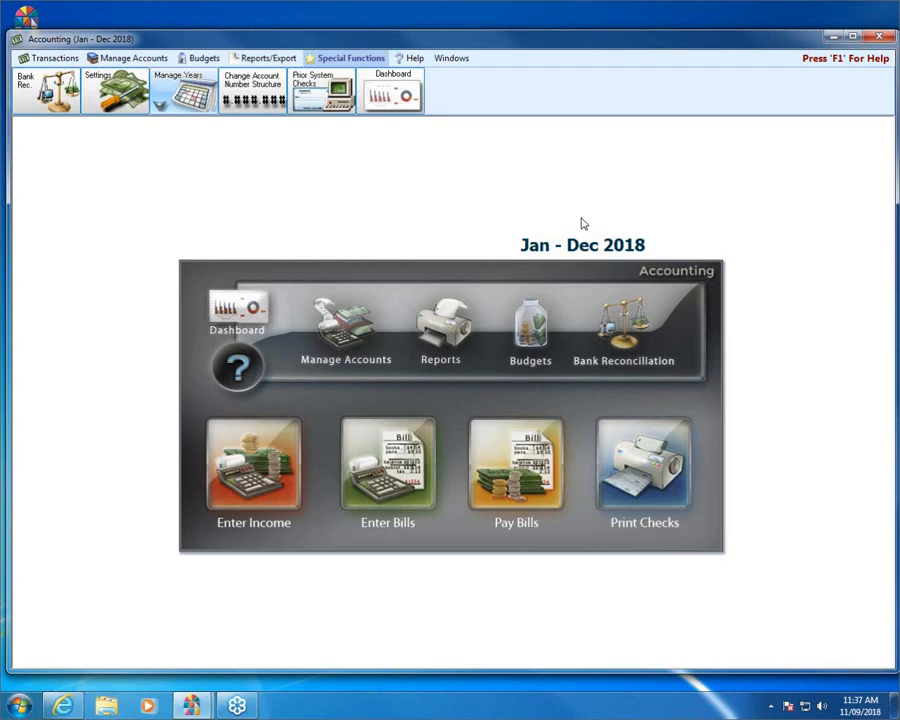
Open the Treasurer's Report options, examine the accounting year setting for the report, and close them
left_click(273, 60)
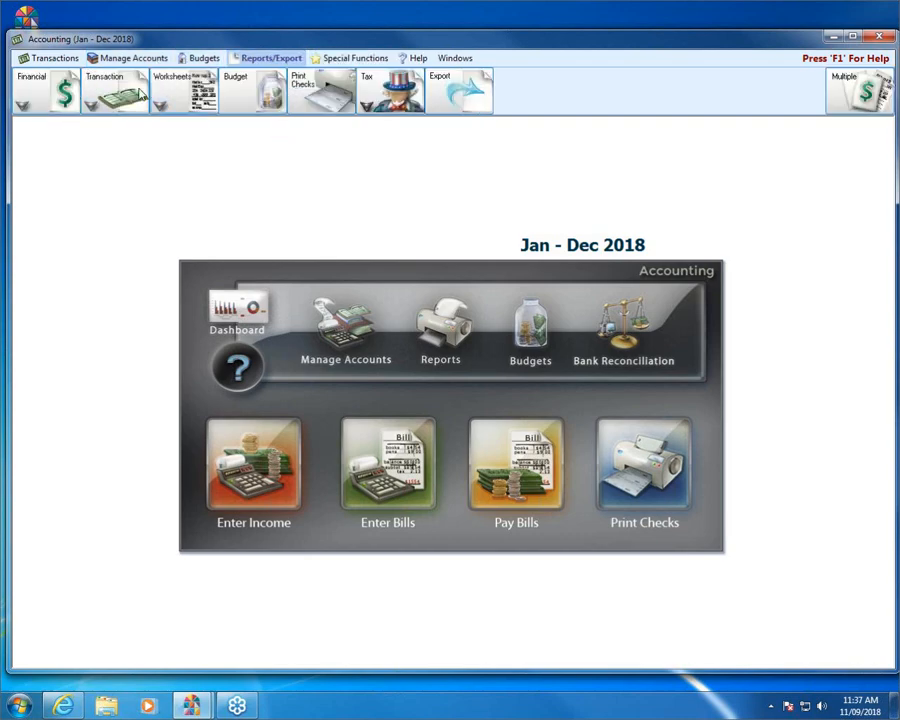
left_click(38, 95)
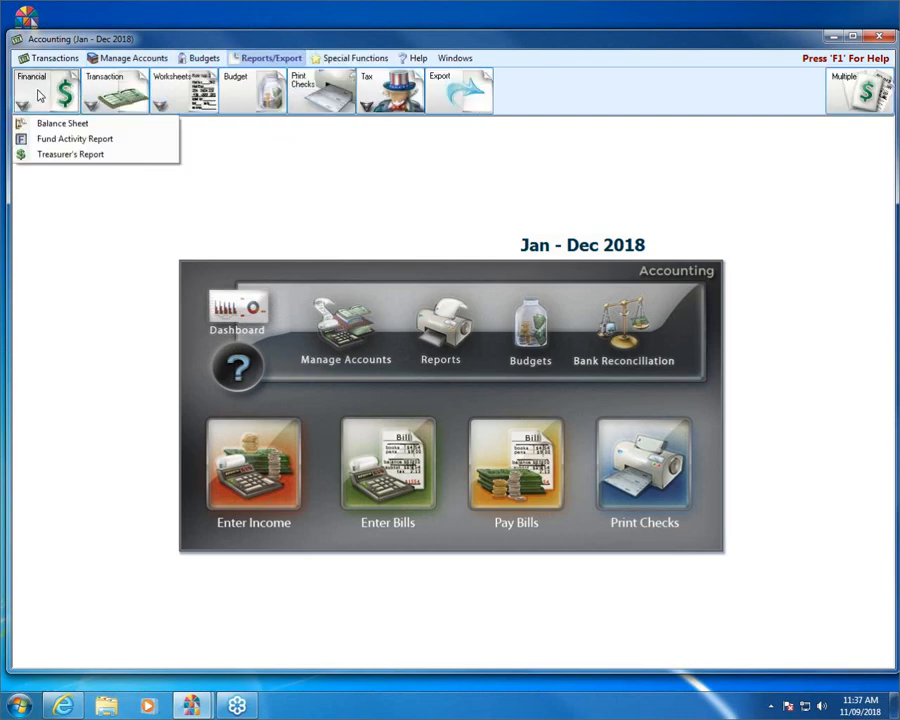
left_click(30, 138)
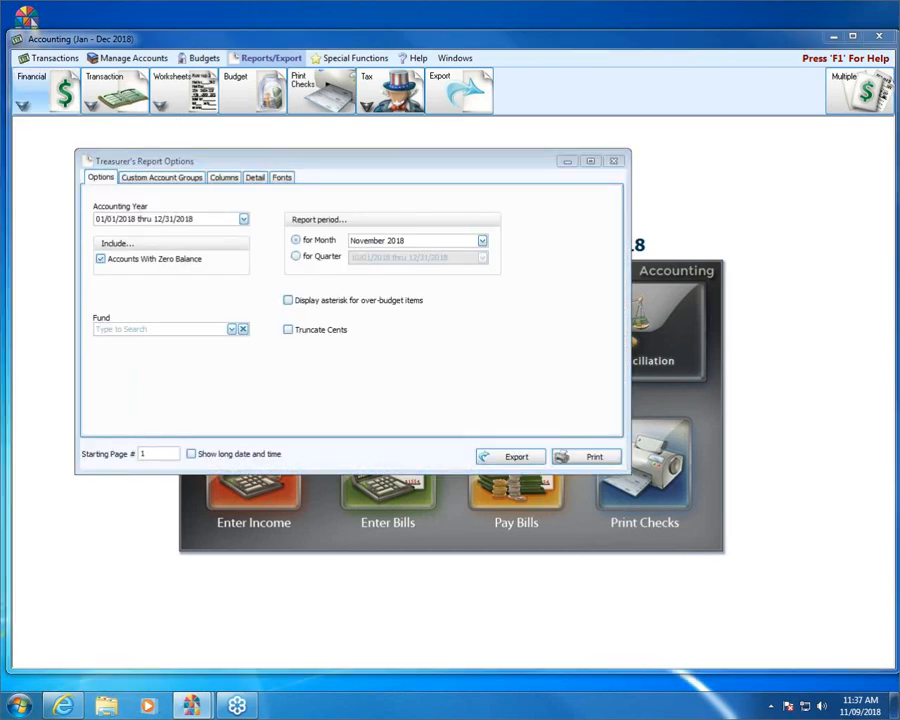
mouse_move(68, 214)
left_mouse_down()
mouse_move(241, 198)
mouse_move(303, 224)
mouse_move(106, 232)
mouse_move(72, 200)
mouse_move(272, 219)
left_mouse_up()
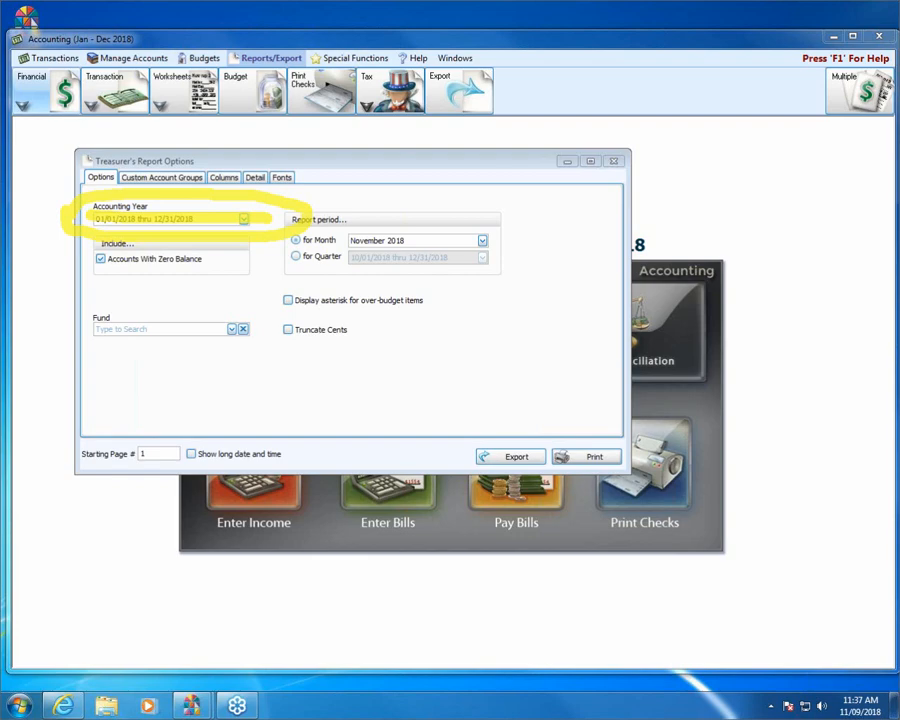
left_click(618, 165)
left_click(618, 165)
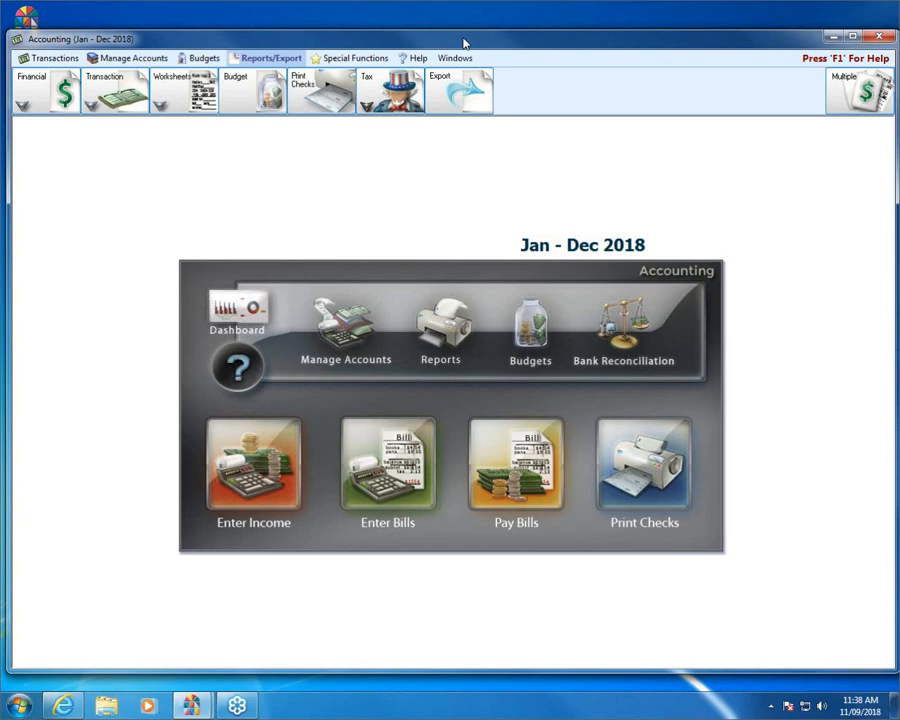
left_click(350, 57)
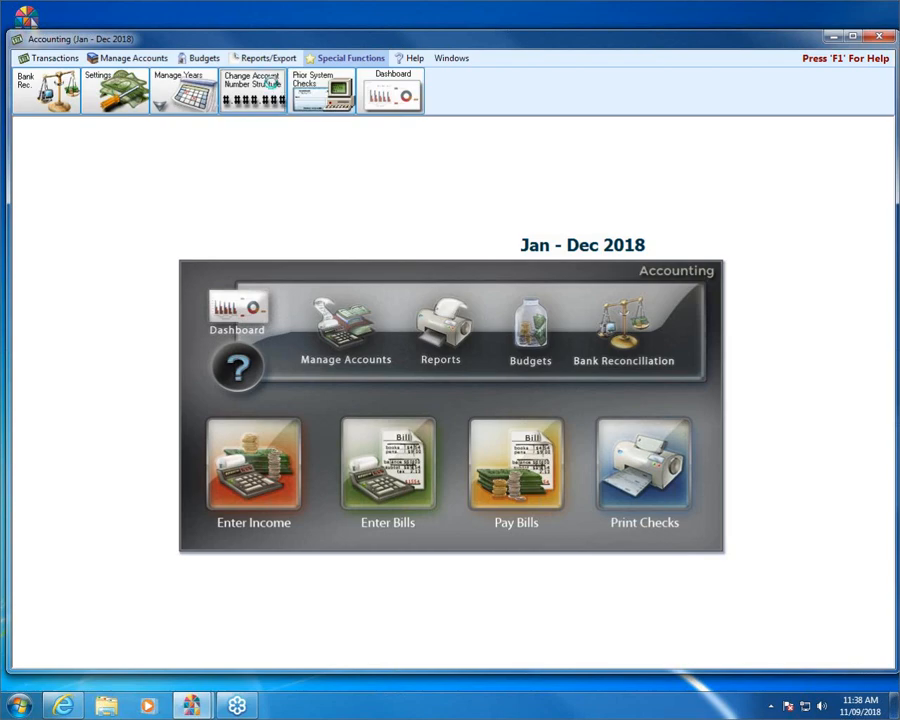
left_click(252, 88)
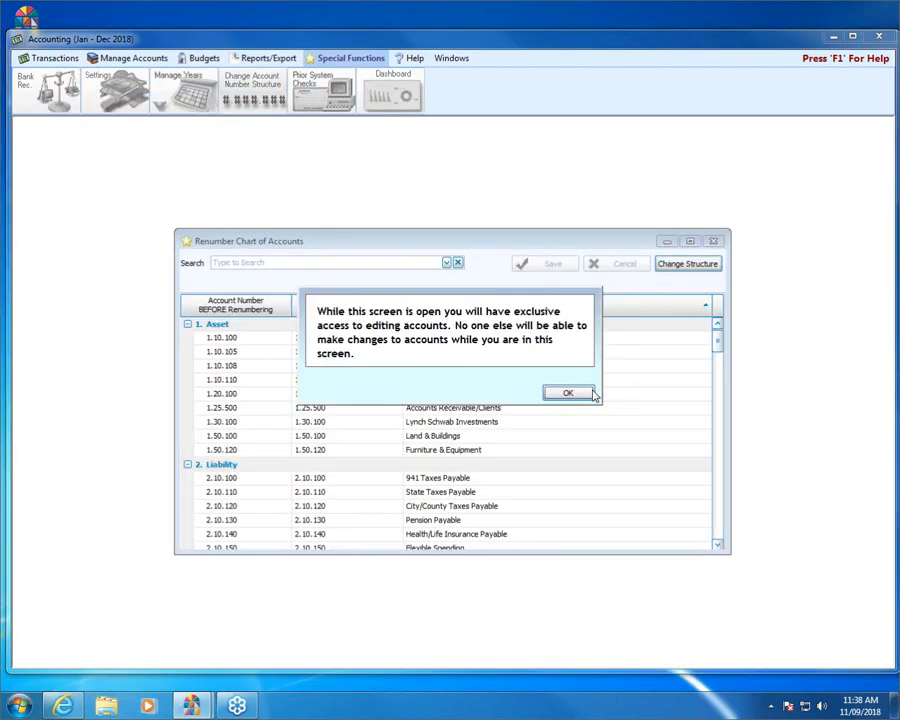
left_click(582, 389)
left_click(716, 242)
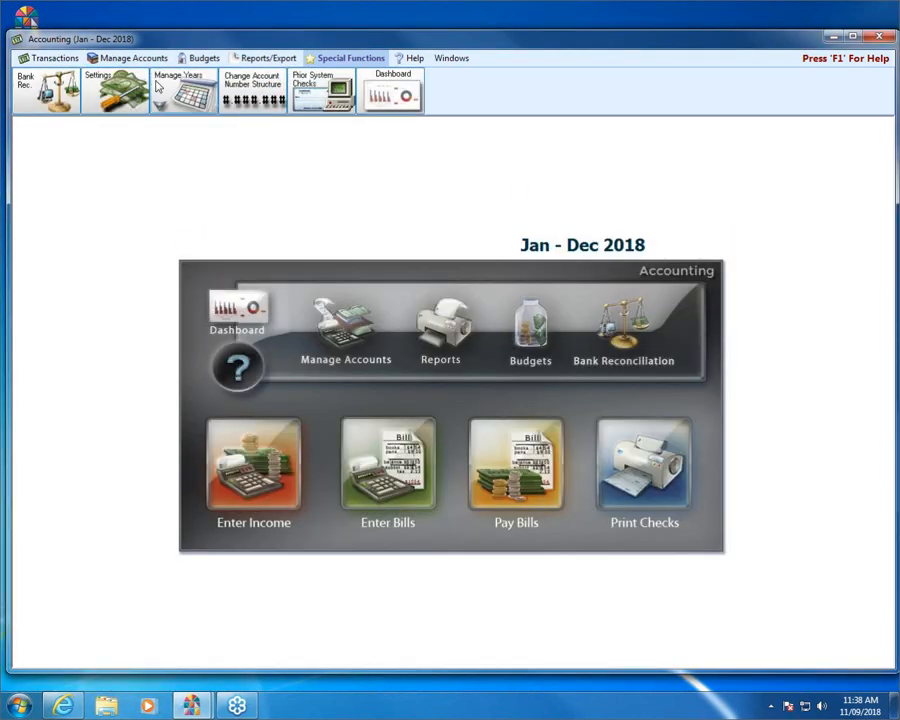
Create the next accounting year, January - December 2019, copying the chart of accounts and budgets from January - December 2018
left_click(176, 90)
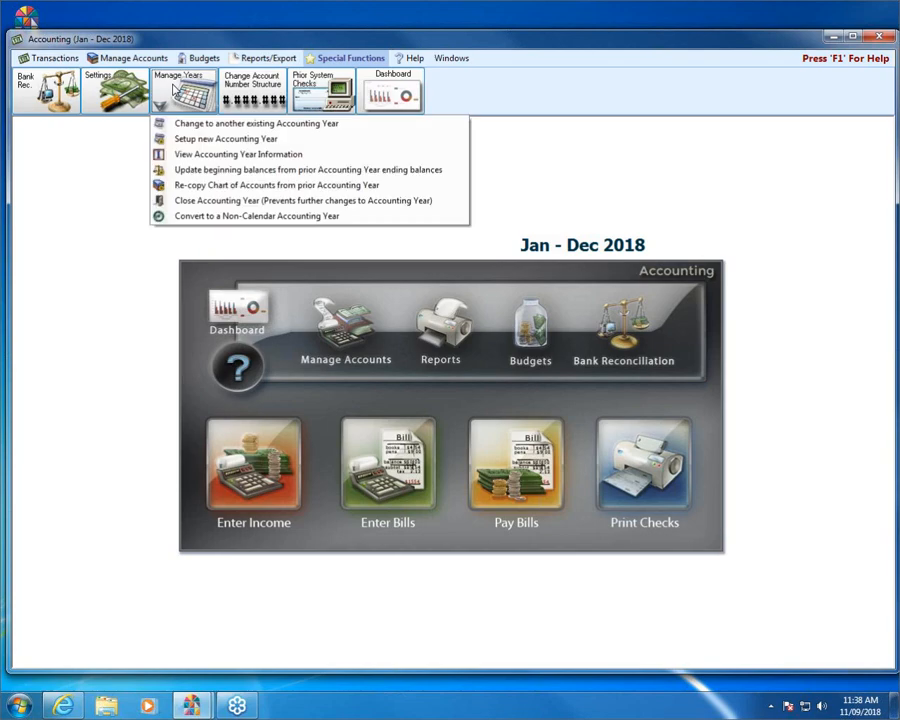
left_click(203, 140)
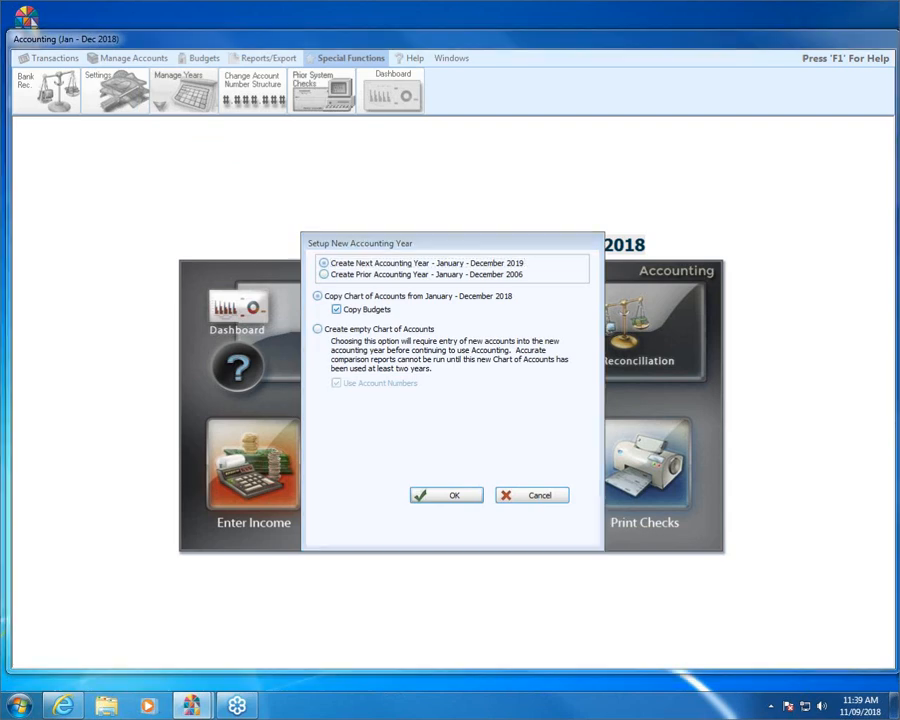
left_click(324, 263)
left_click_drag(532, 295, 432, 292)
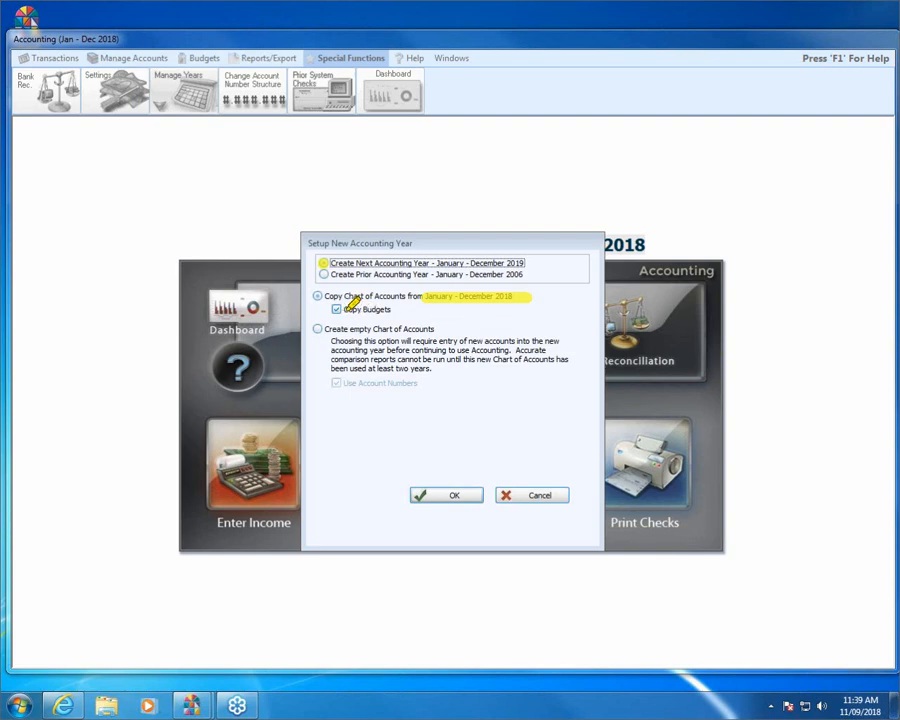
left_click_drag(338, 309, 404, 309)
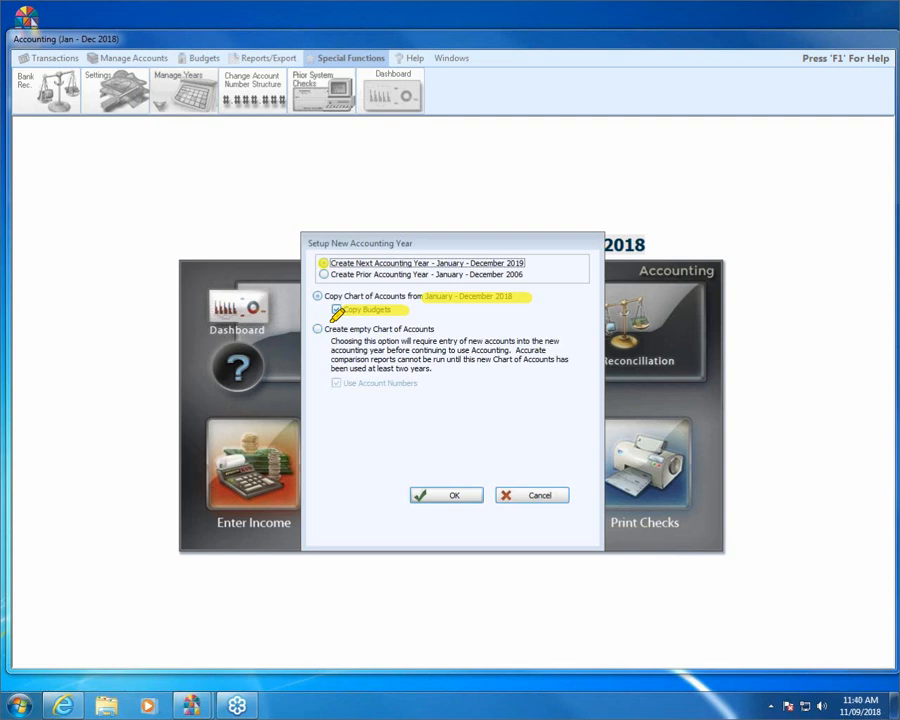
left_click(316, 329)
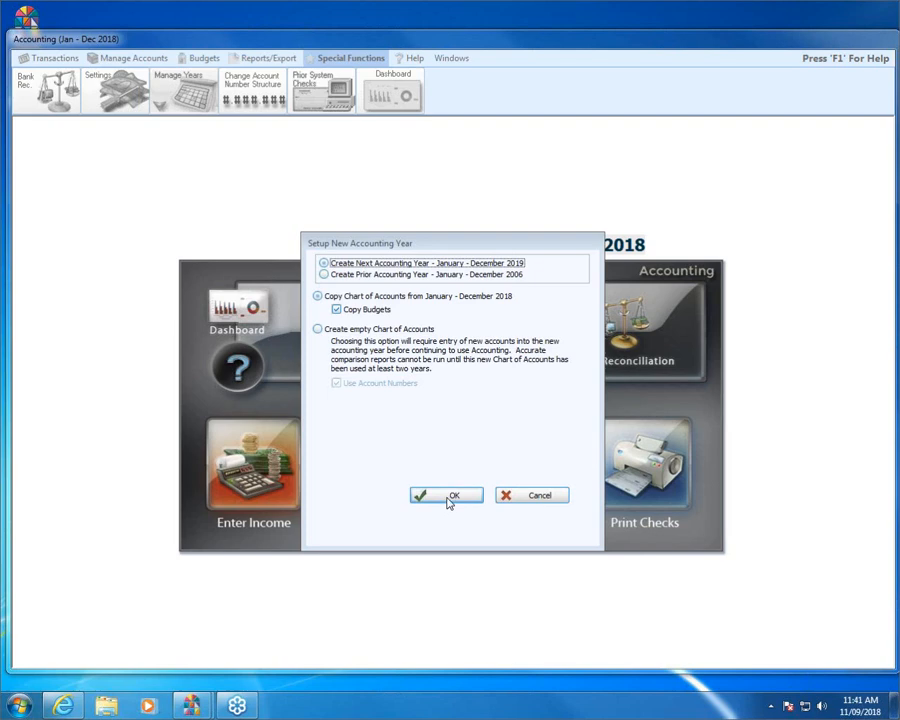
left_click(318, 330)
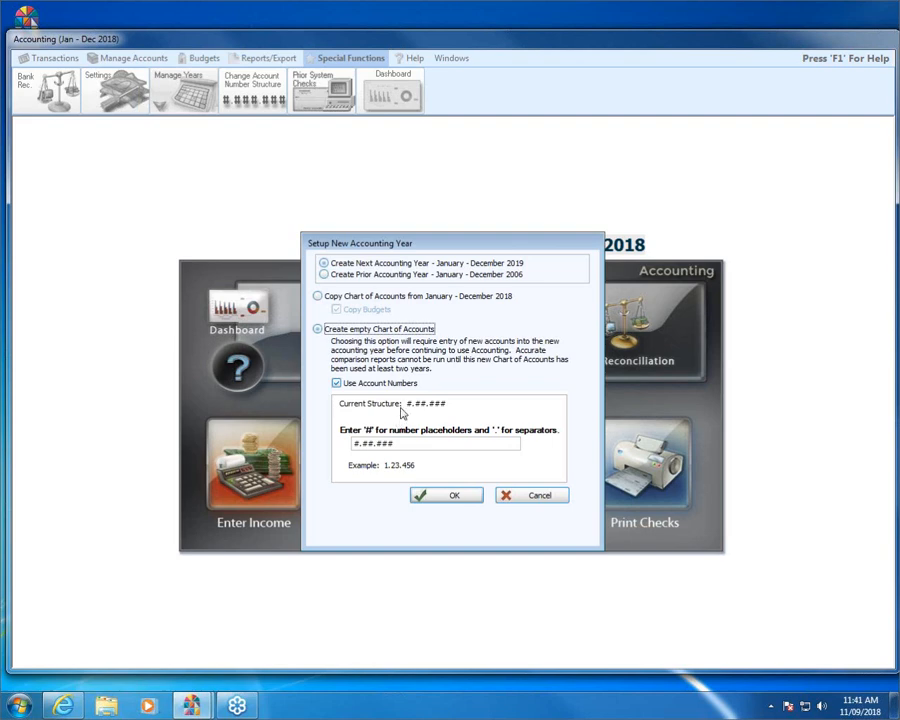
left_click(318, 297)
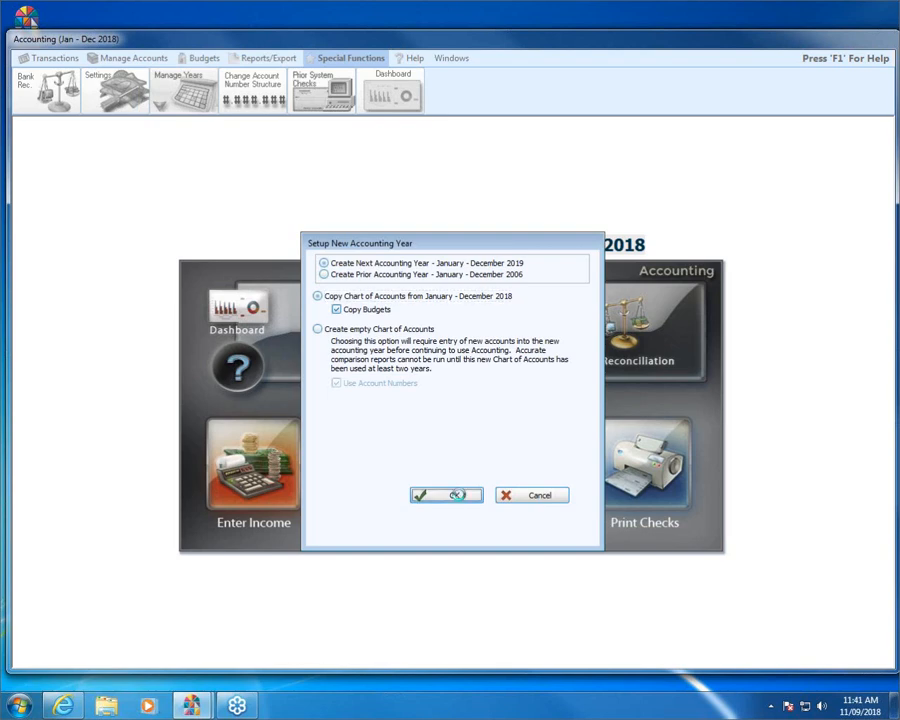
left_click(458, 496)
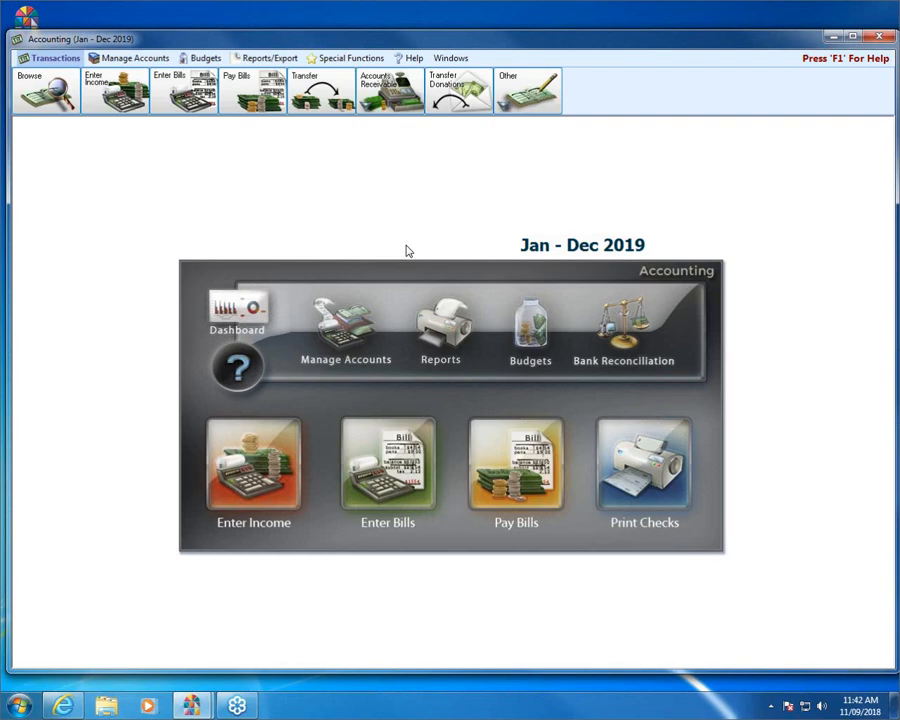
View the accounting year information, examine who closed each year and which beginning balances are finalized, and close it
left_click(345, 58)
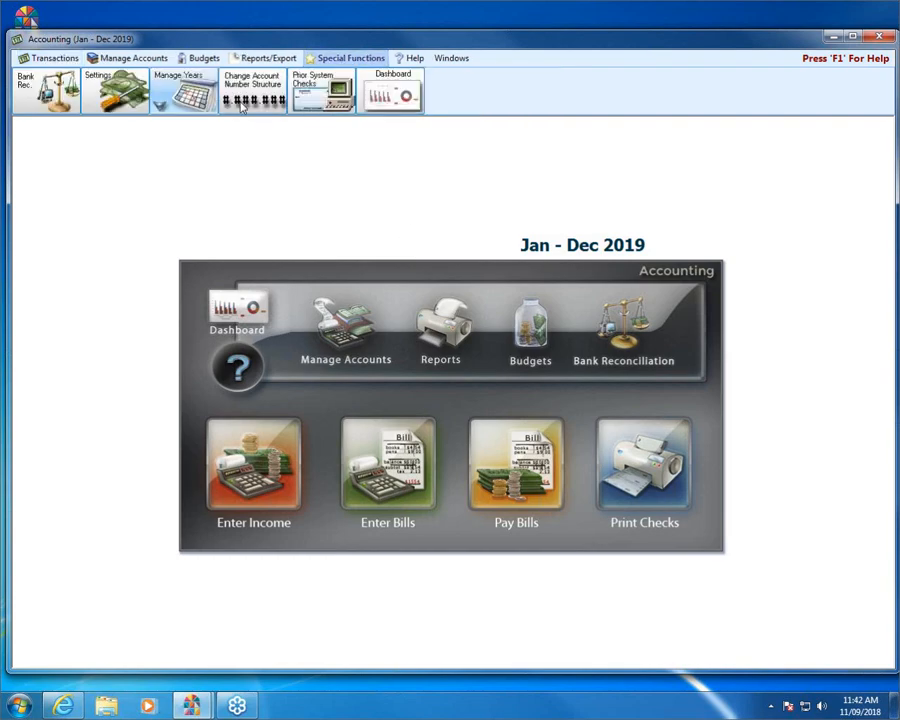
left_click(190, 100)
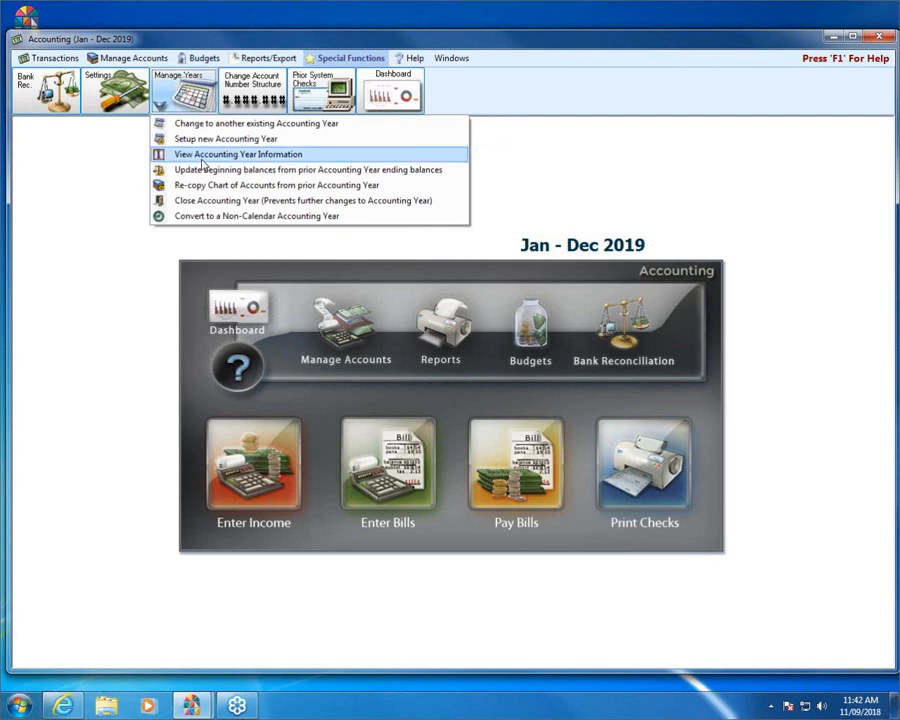
left_click(205, 156)
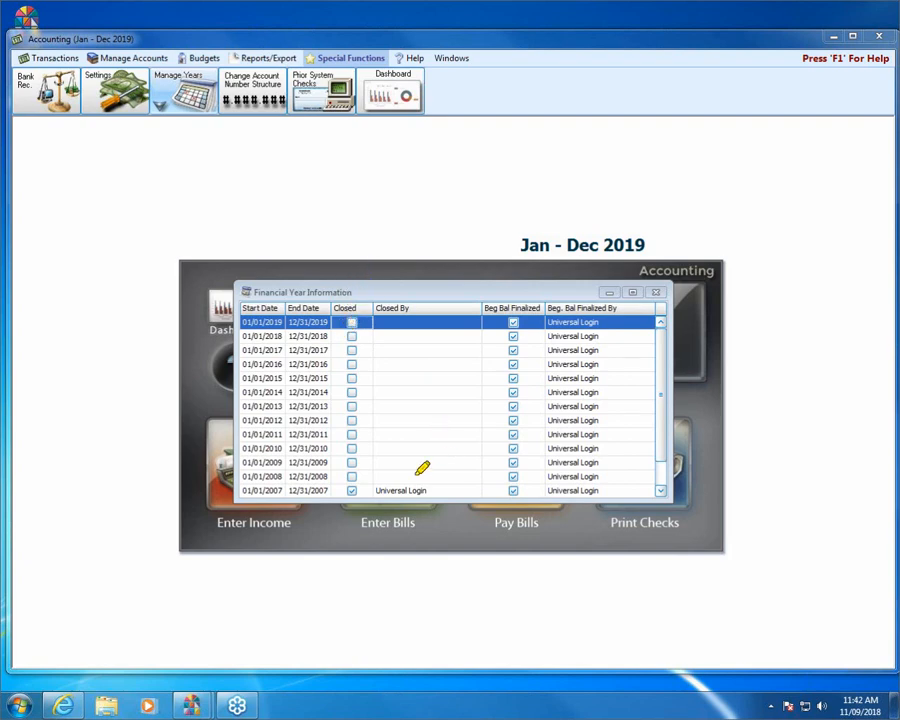
left_click_drag(374, 489, 448, 489)
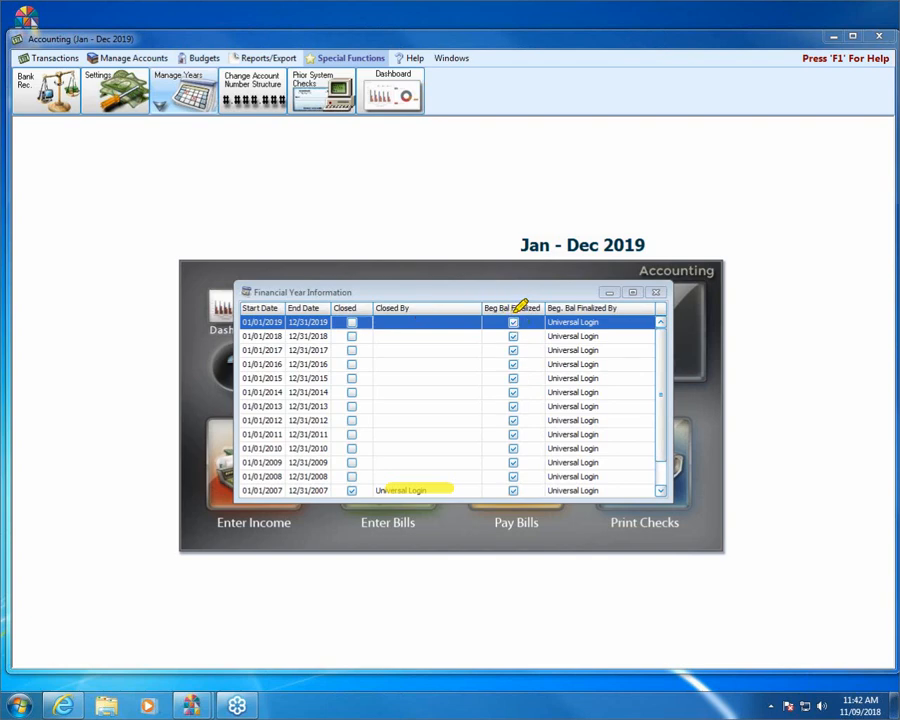
left_click_drag(513, 318, 514, 500)
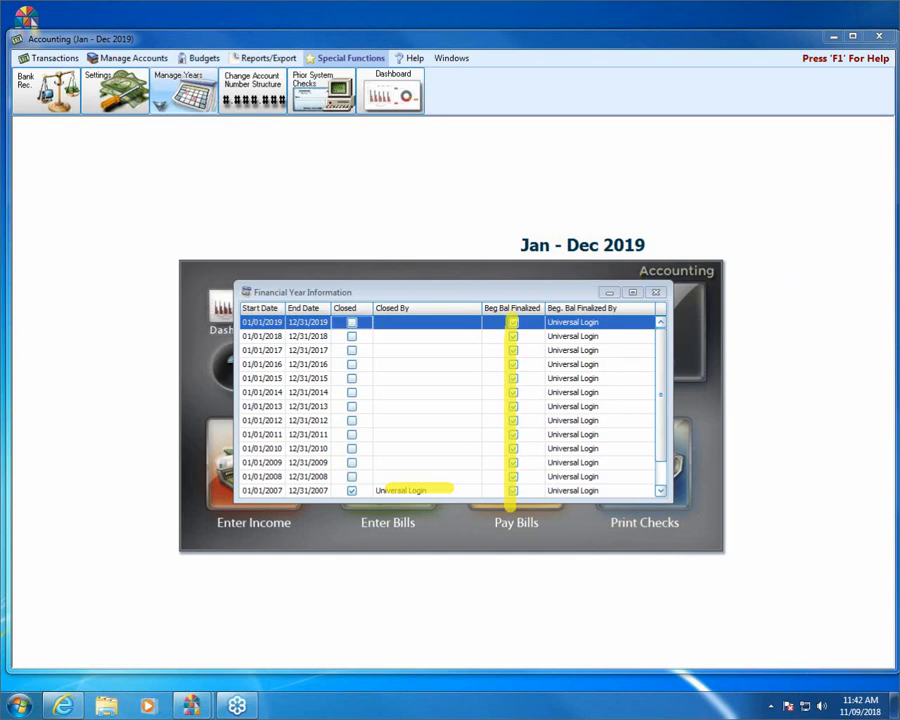
left_click_drag(392, 290, 518, 290)
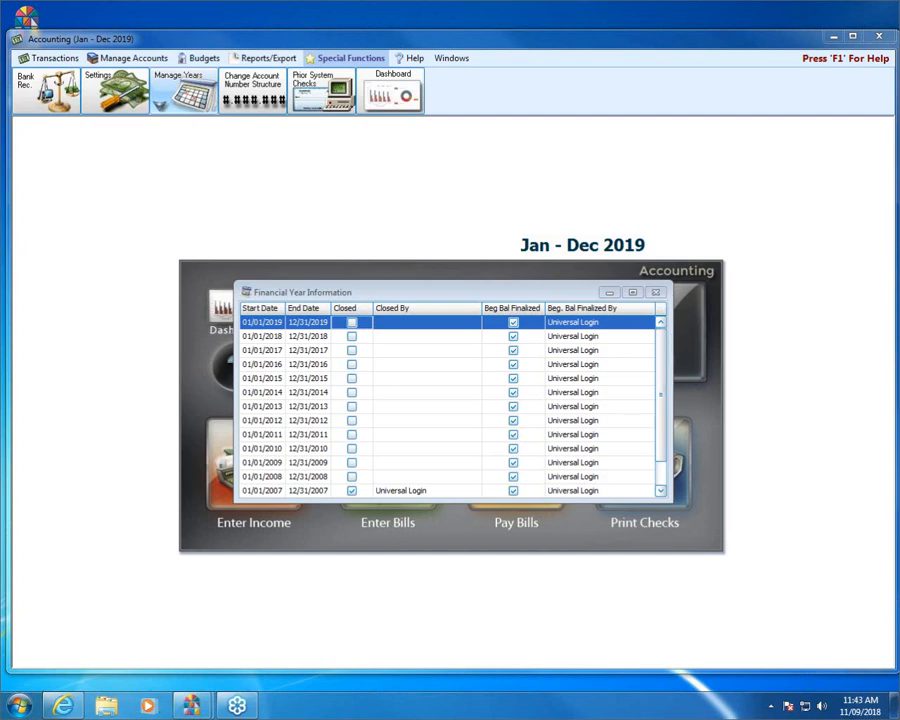
left_click(655, 292)
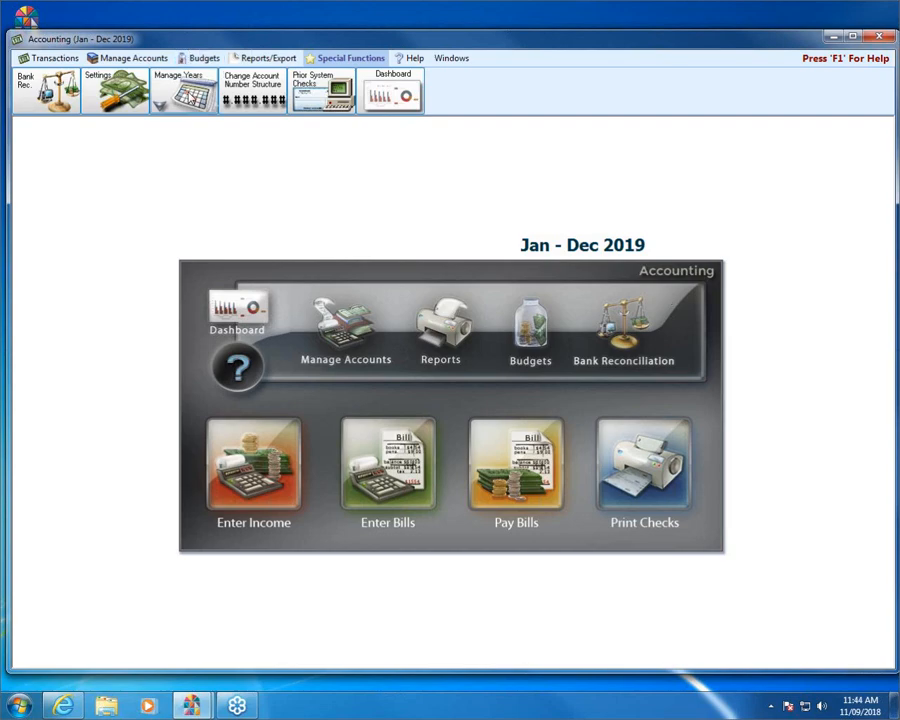
Review the options for re-copying the chart of accounts from the prior accounting year, and leave without choosing one
left_click(184, 90)
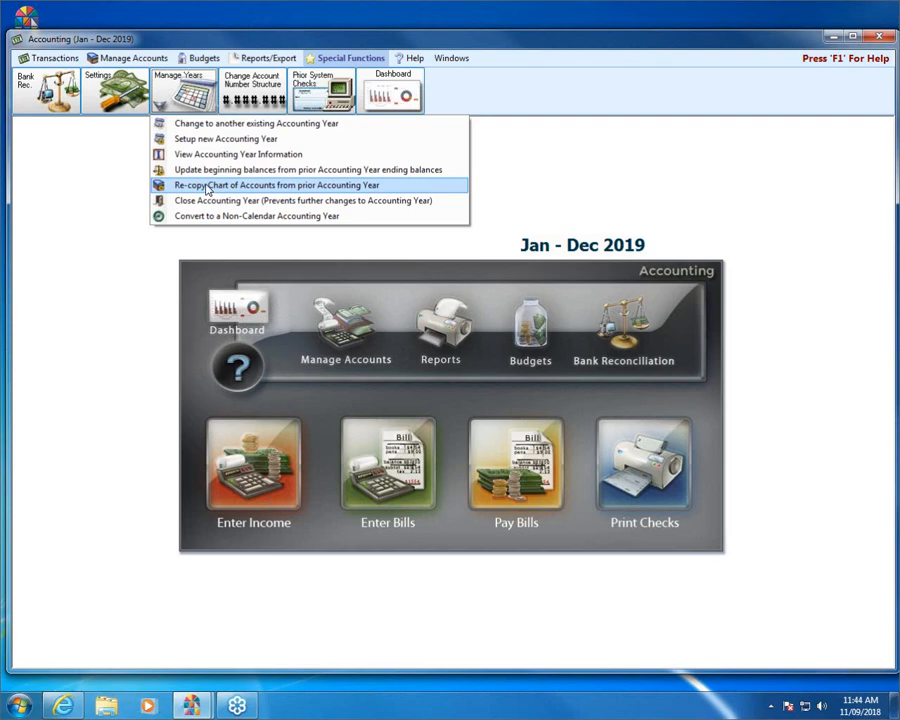
left_click(207, 188)
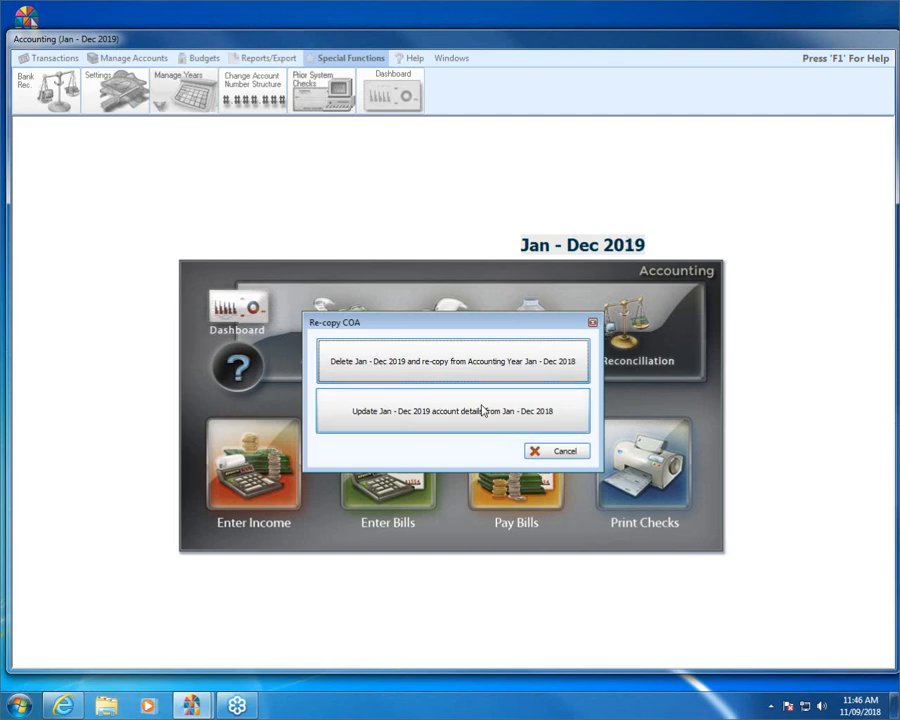
left_click(547, 453)
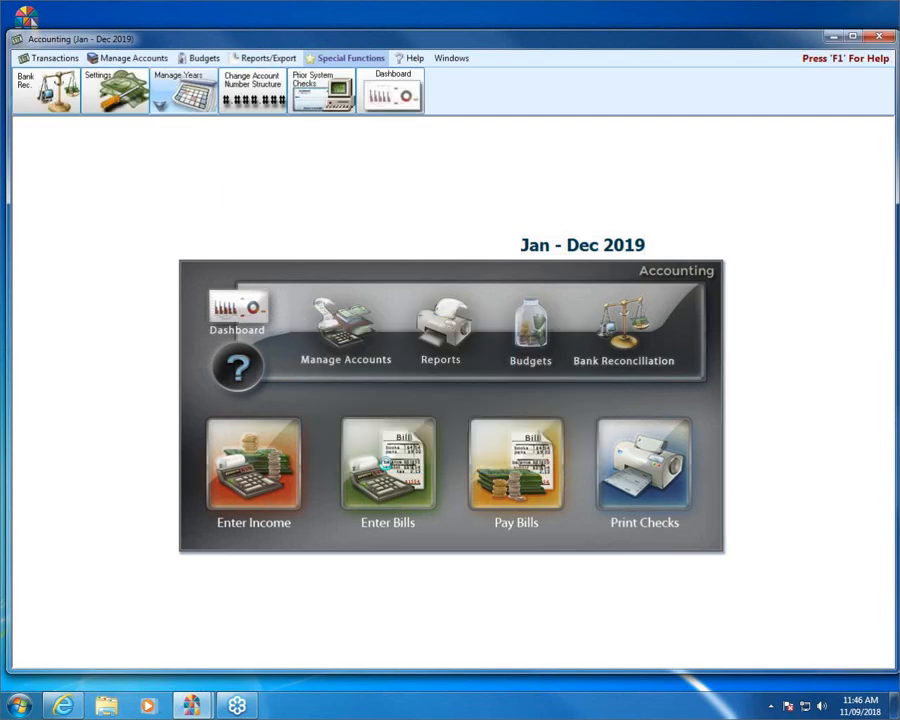
Start a new bill with date occurred 11/09/2019 and Internal Revenue Service as the vendor/payee
left_click(386, 464)
left_click(304, 228)
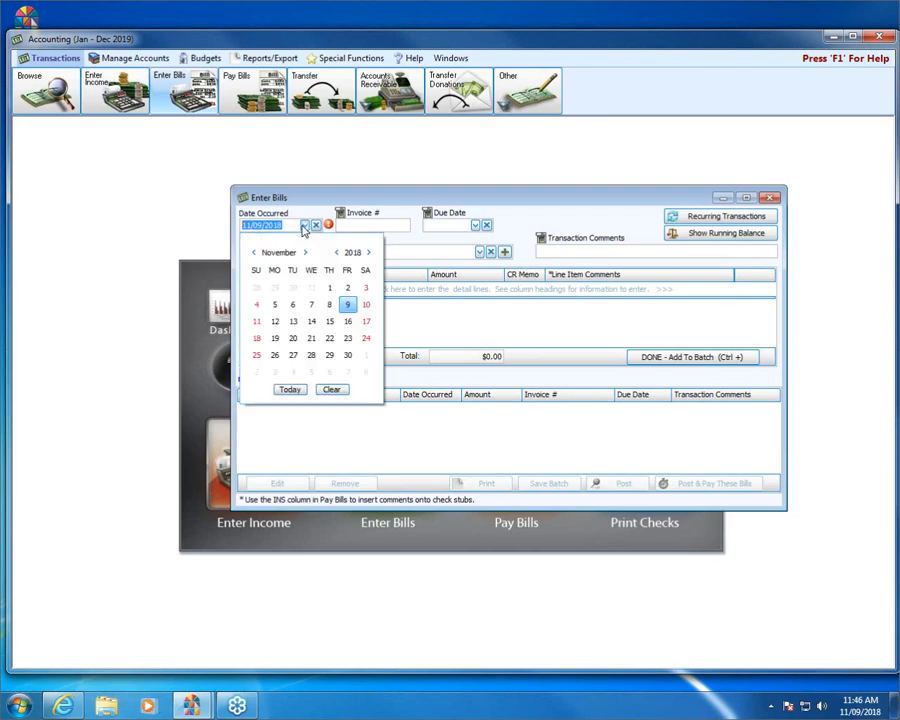
left_click(297, 225)
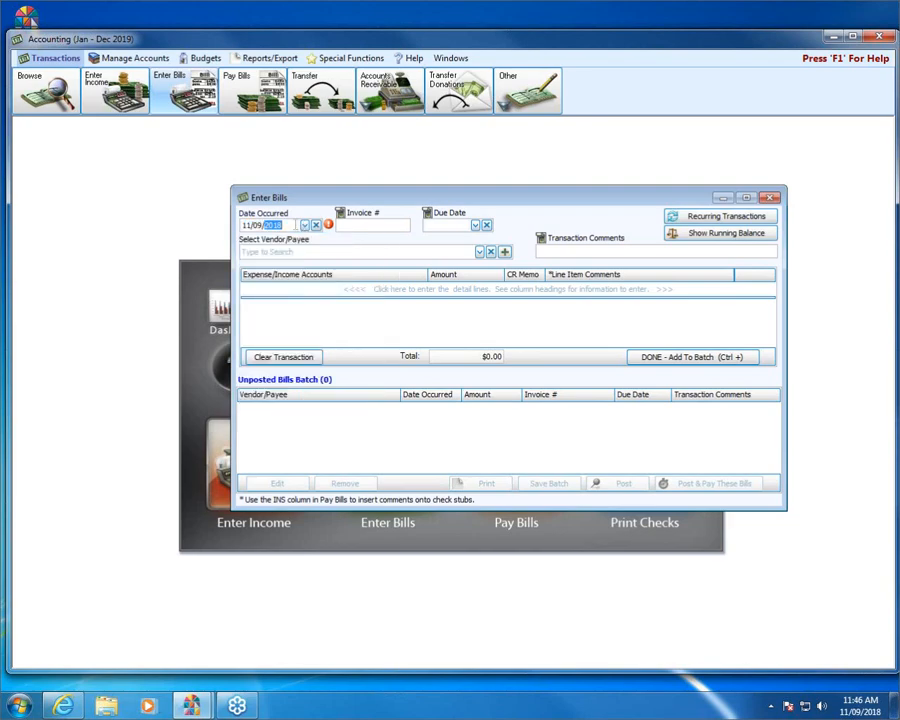
type("2019")
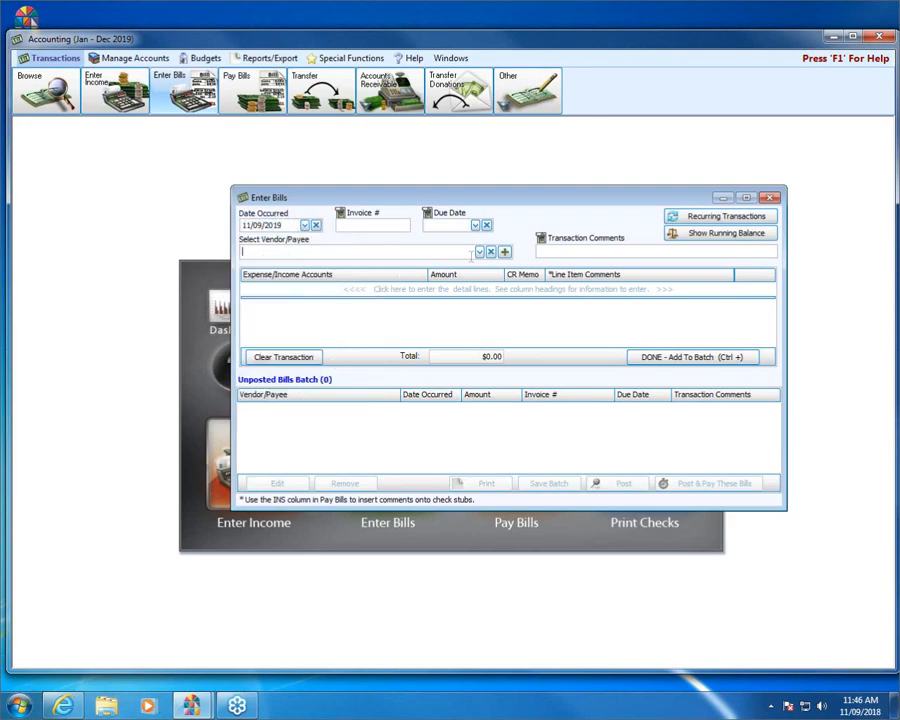
left_click(479, 251)
left_click(339, 288)
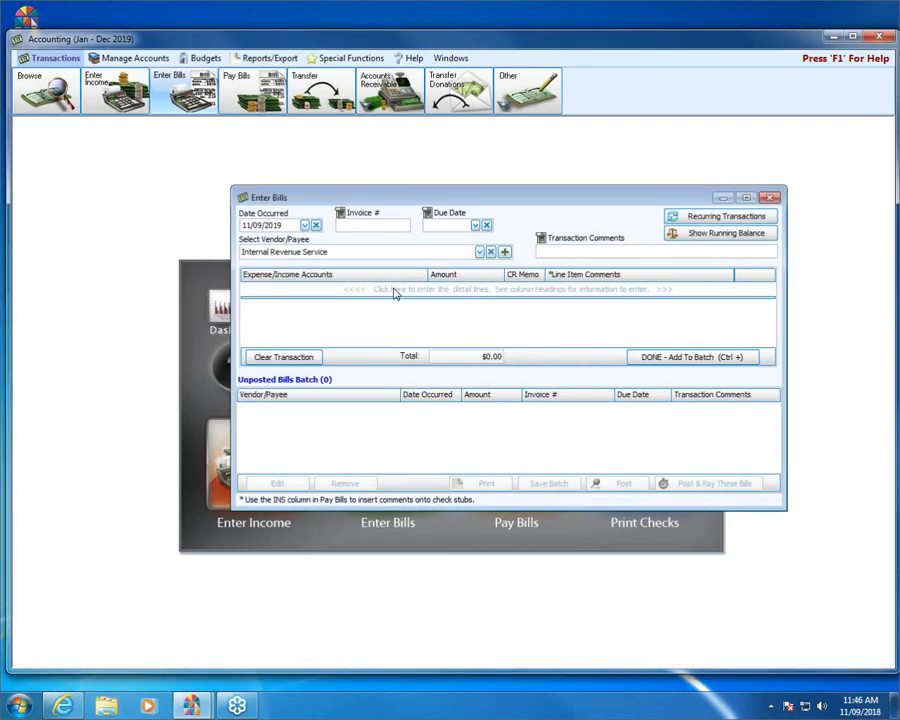
Enter a bill detail line for account 5.10.115 - Sr Minister Continuing Ed with an amount of 10.00
left_click(367, 292)
left_click(421, 290)
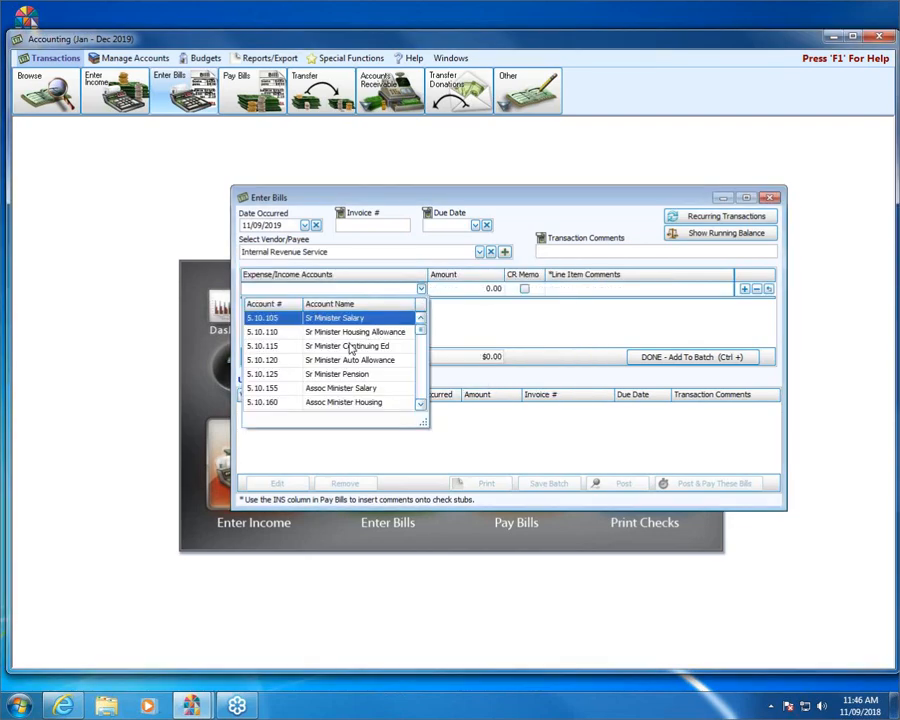
left_click(352, 346)
left_click(473, 286)
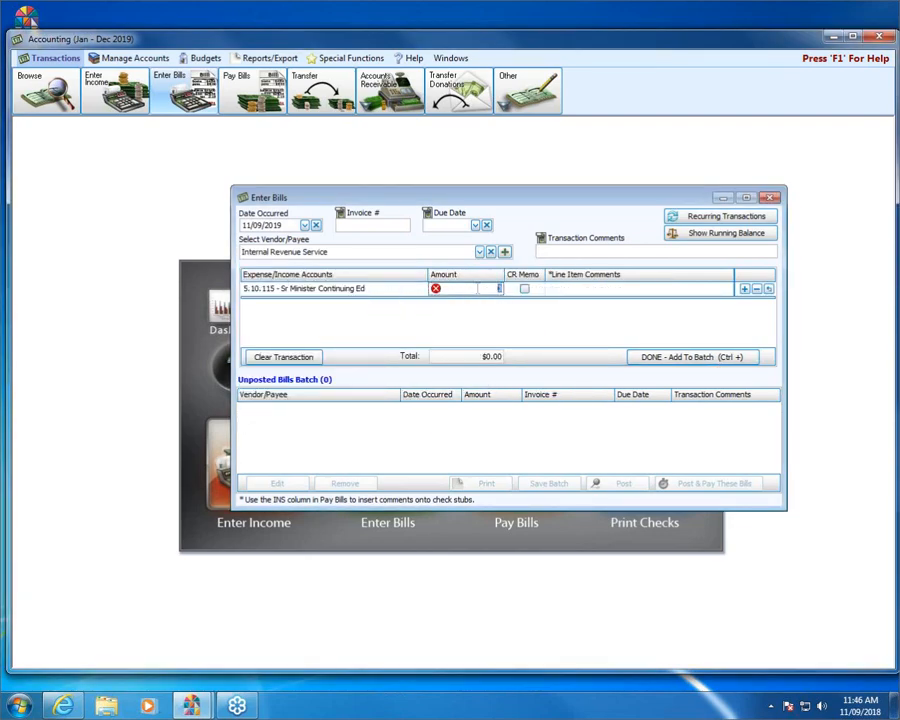
type("10")
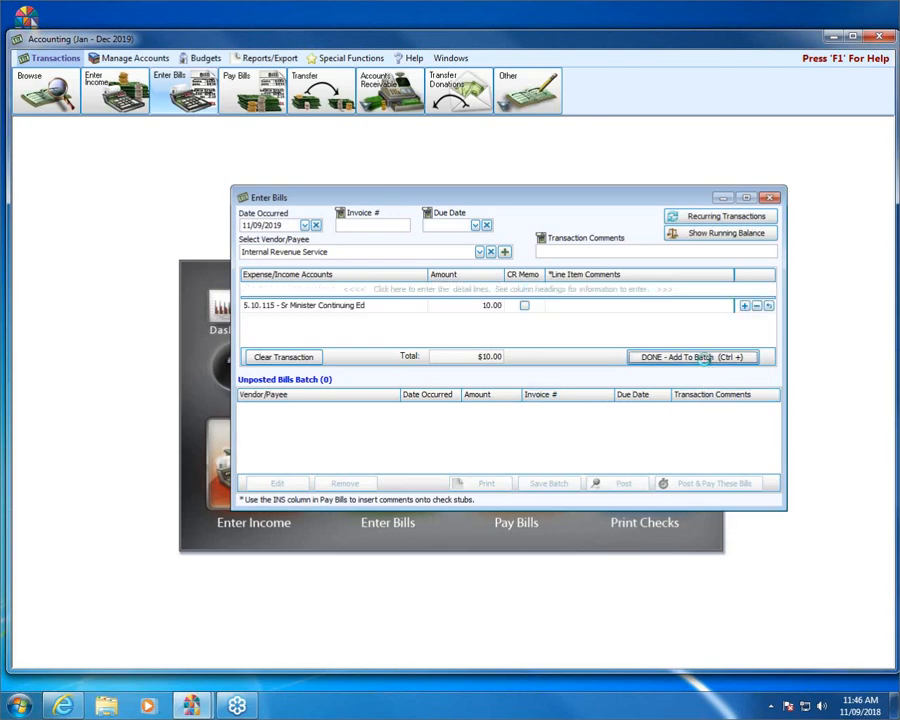
Add the Internal Revenue Service bill to the batch, post the batch, and close bill entry
left_click(669, 357)
left_click(612, 483)
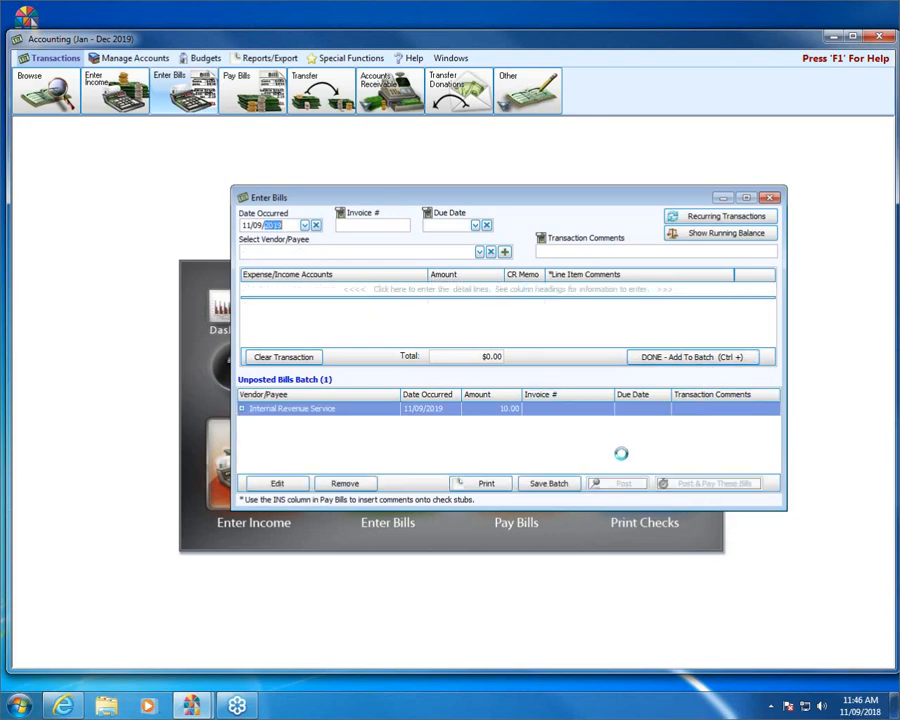
left_click(569, 392)
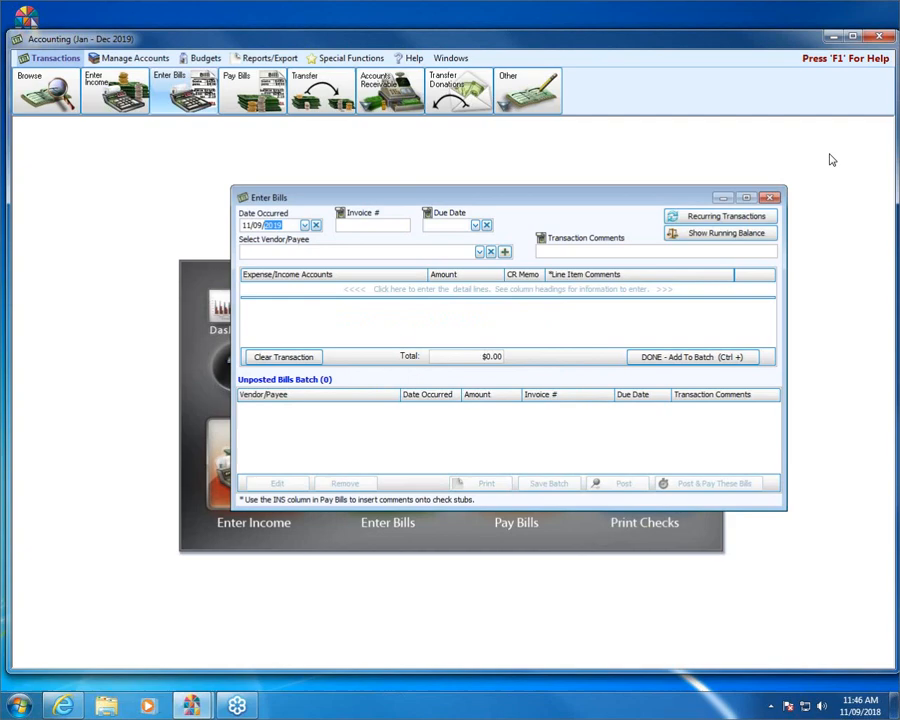
left_click(770, 197)
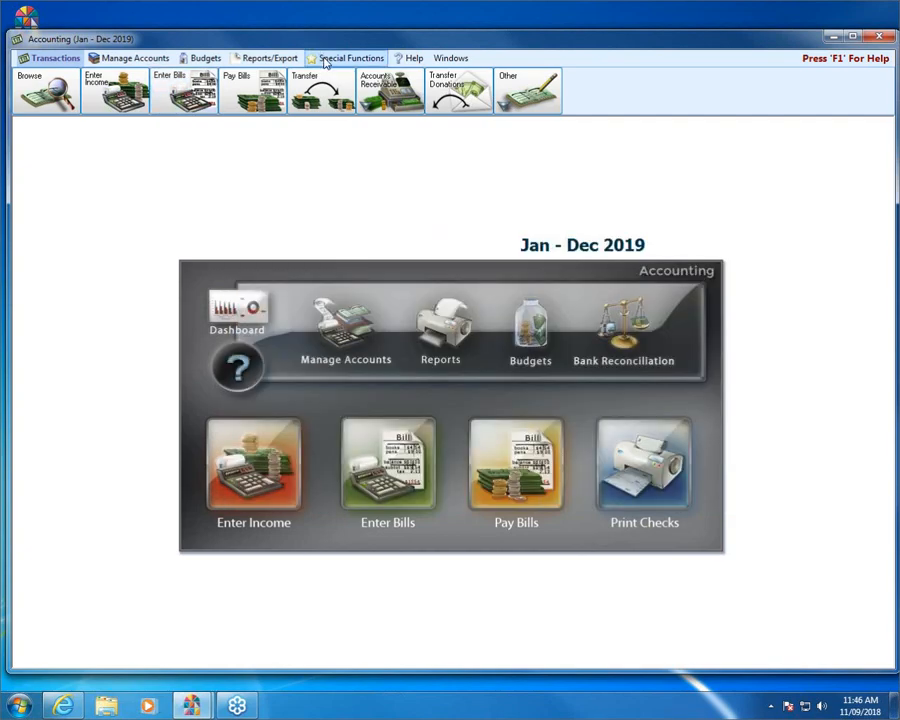
Check which chart of accounts re-copy options are available with a bill posted in Jan - Dec 2019, and cancel
left_click(324, 60)
left_click(158, 95)
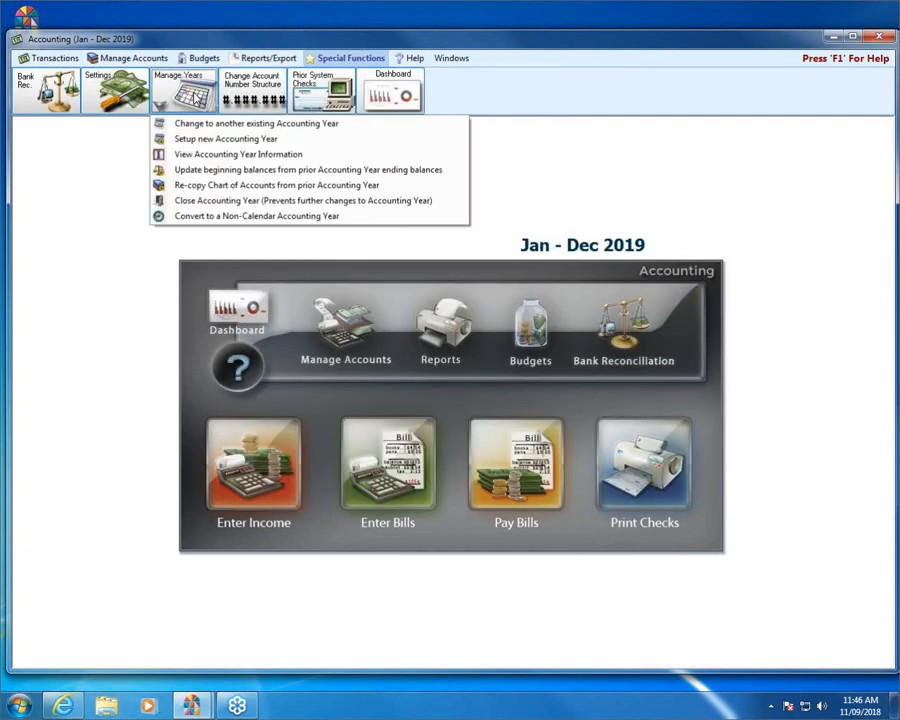
left_click(221, 186)
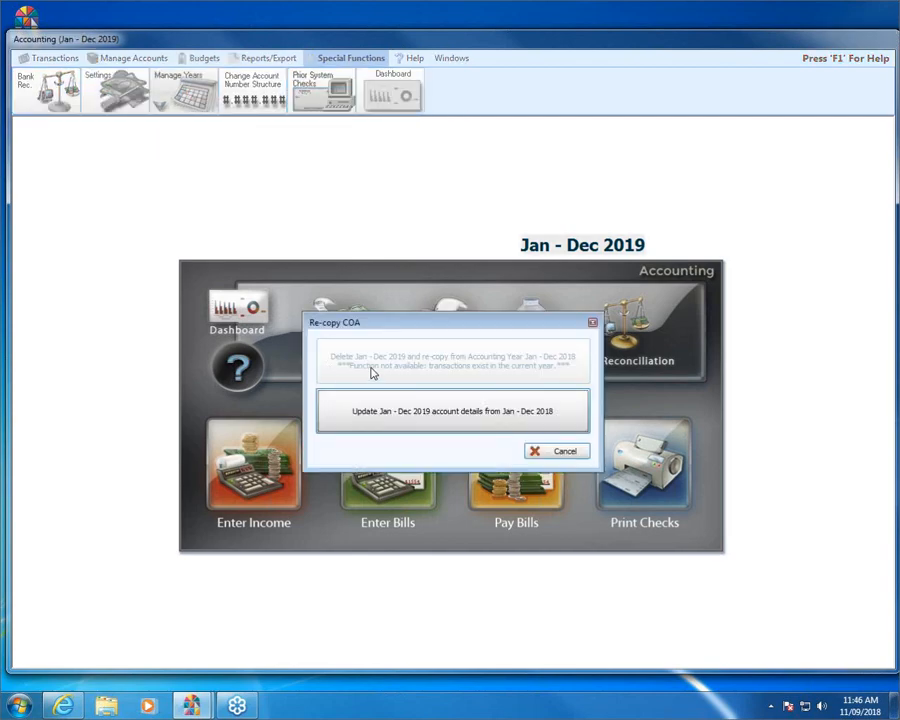
left_click(548, 451)
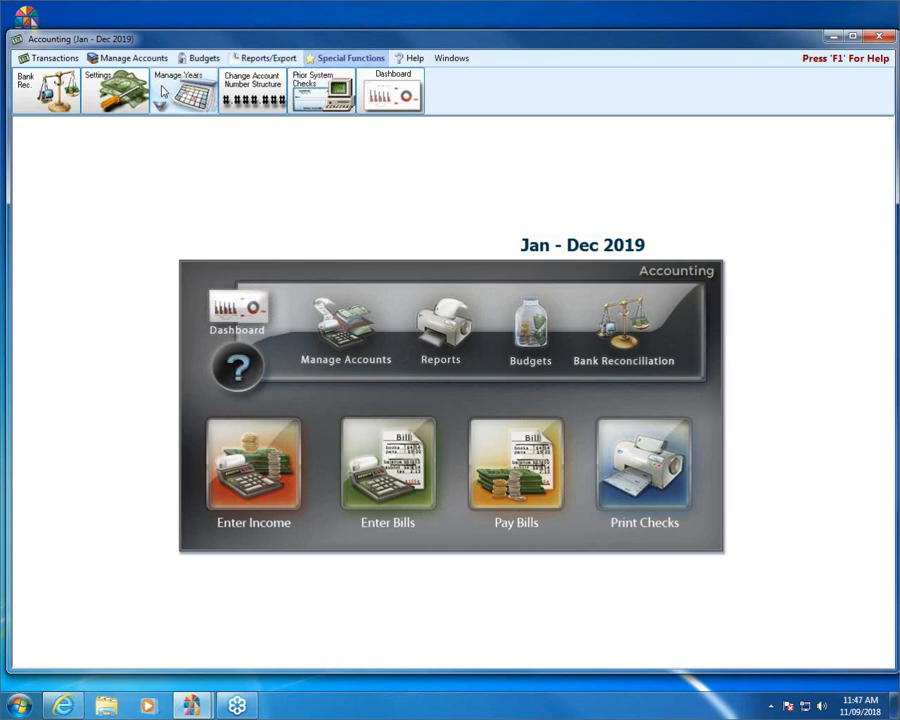
Update the Jan - Dec 2019 beginning balances from the Jan - Dec 2018 ending balances
left_click(163, 91)
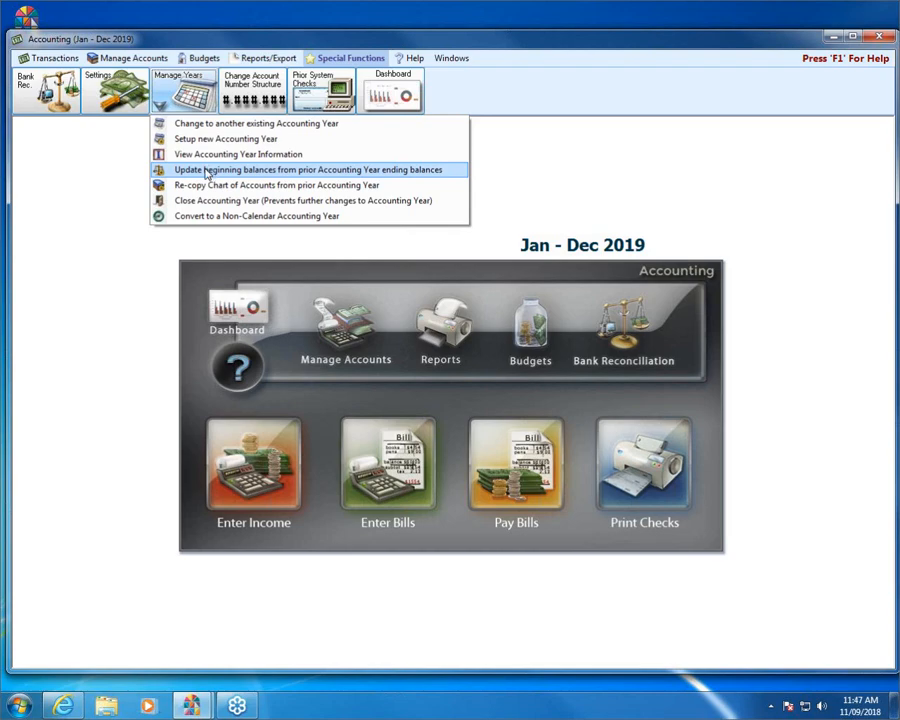
left_click(331, 173)
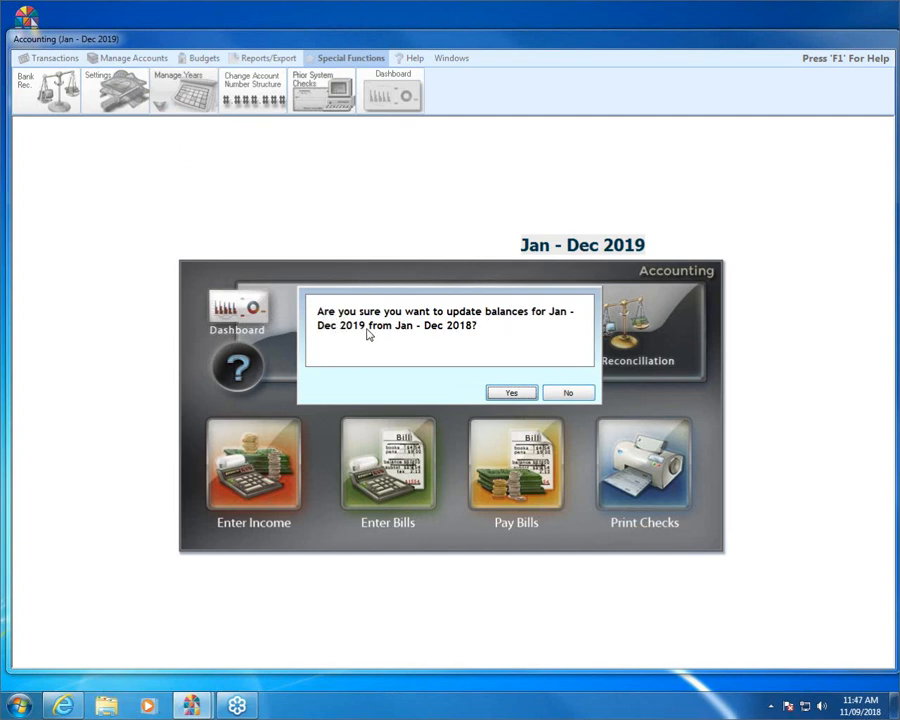
left_click(508, 394)
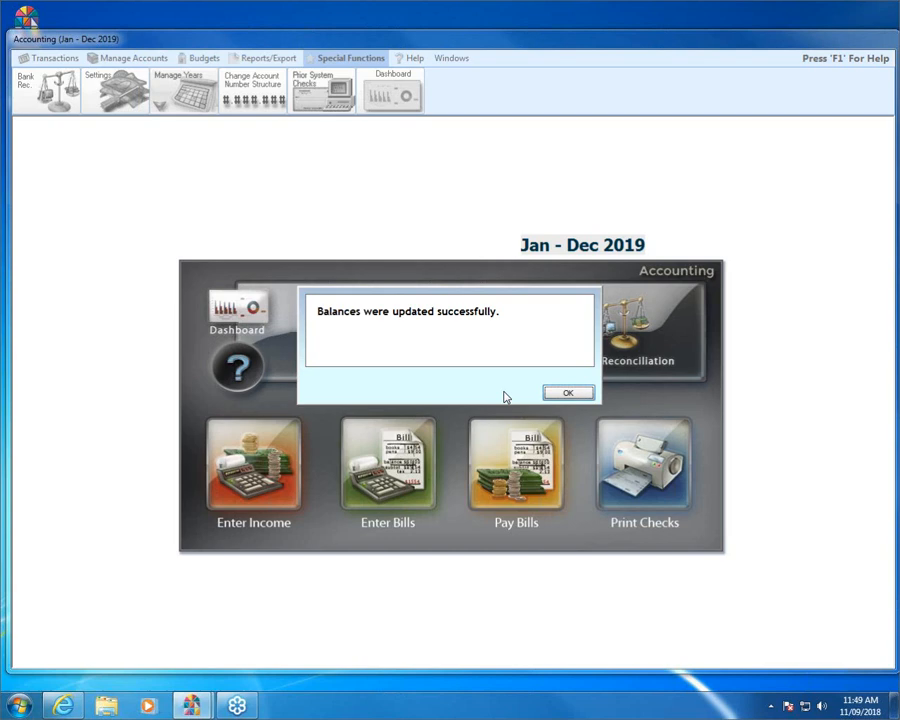
left_click(568, 394)
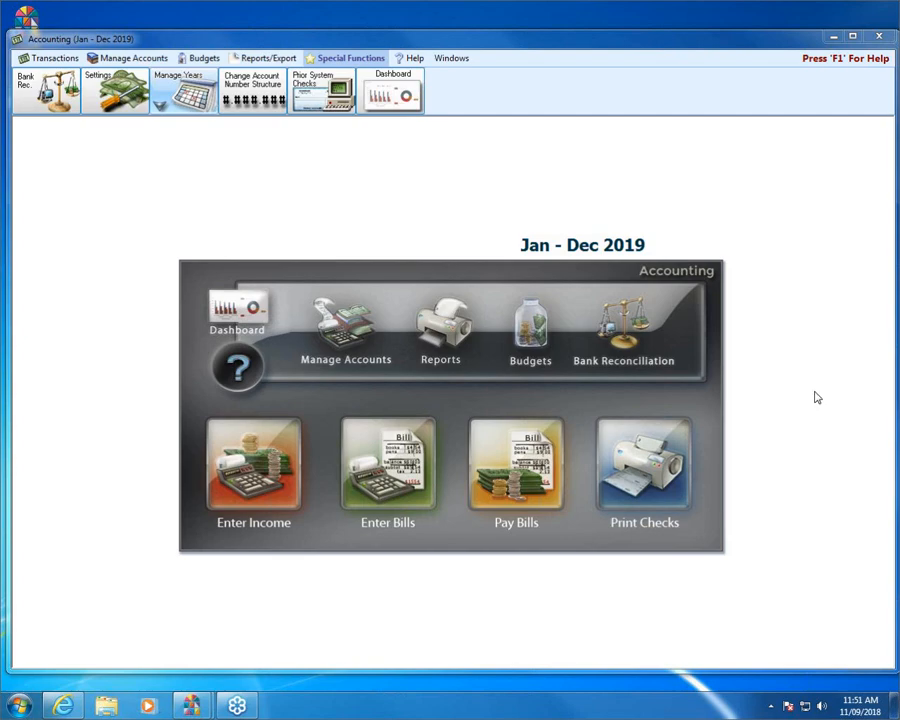
Switch to the Church Windows website in Internet Explorer and look through the New Year Prep & Help page for the accounting documents and videos
left_click(62, 705)
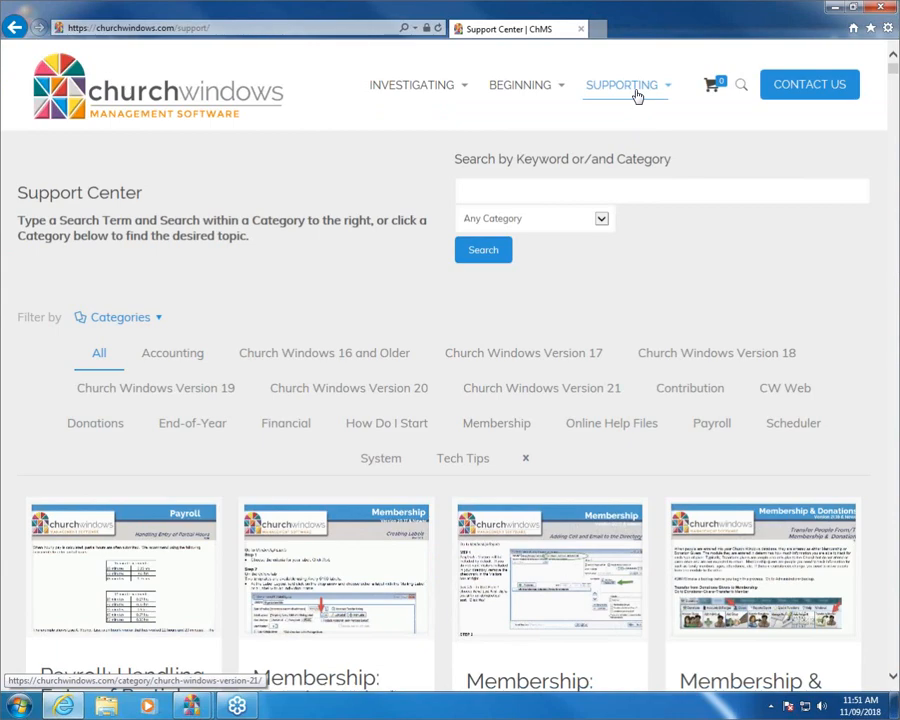
mouse_move(637, 95)
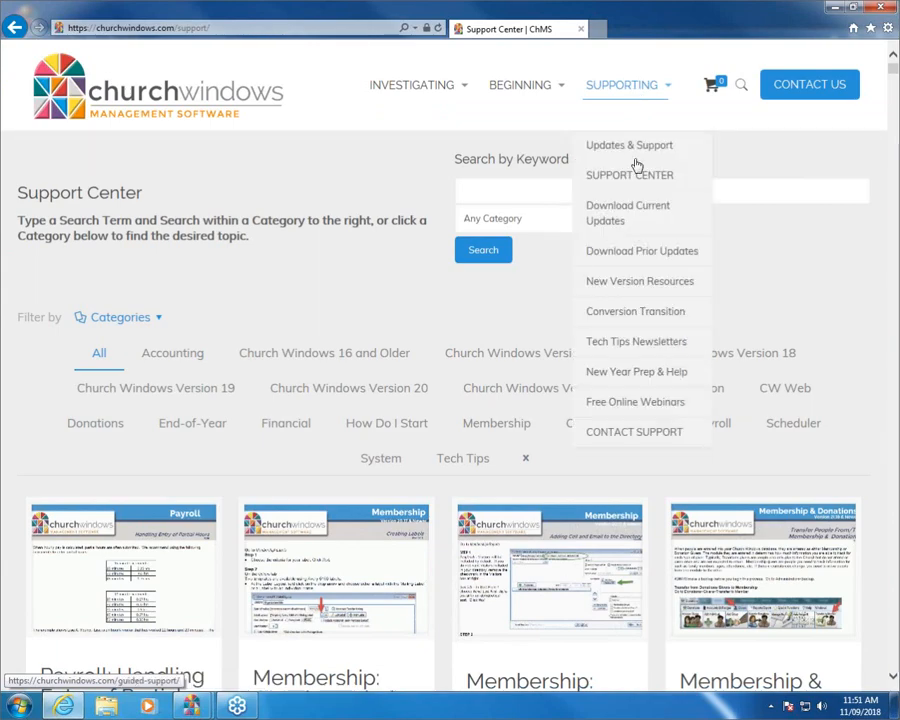
left_click(637, 373)
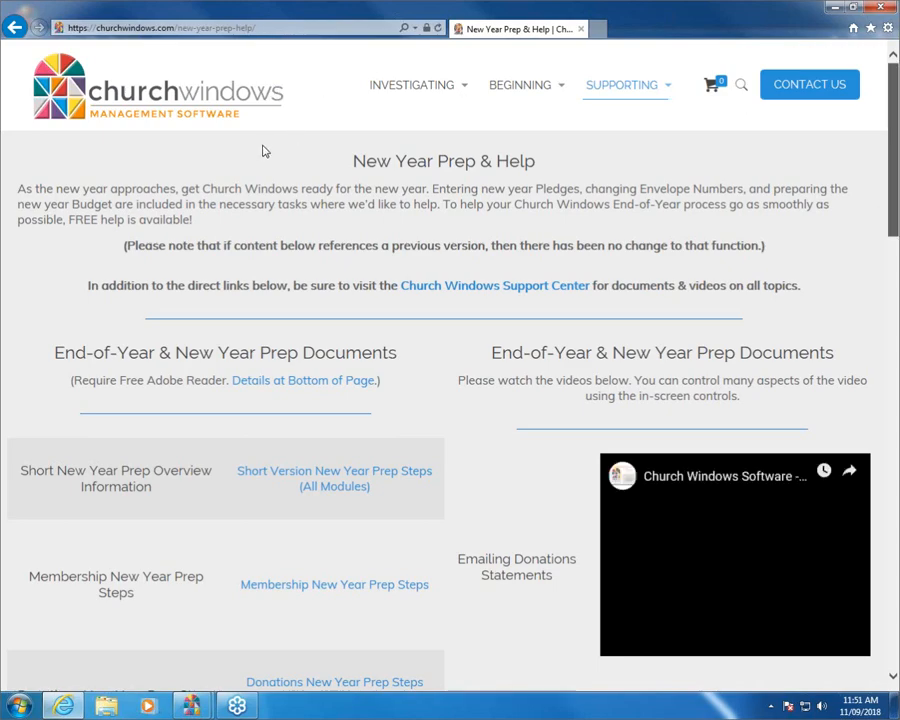
scroll(262, 150, "down", 2)
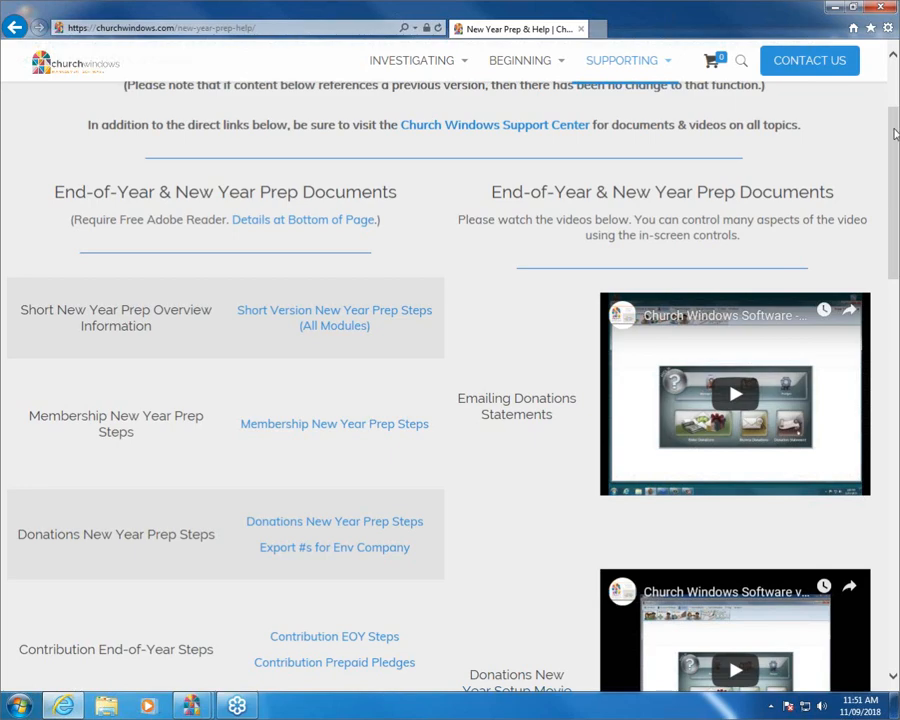
left_click_drag(895, 133, 893, 220)
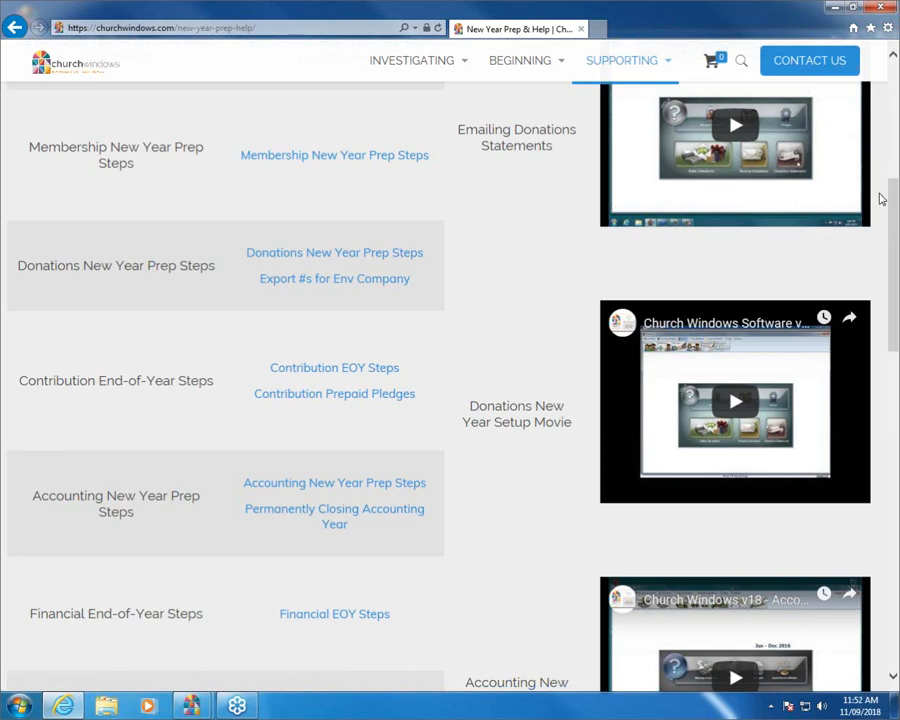
scroll(582, 472, "down", 2)
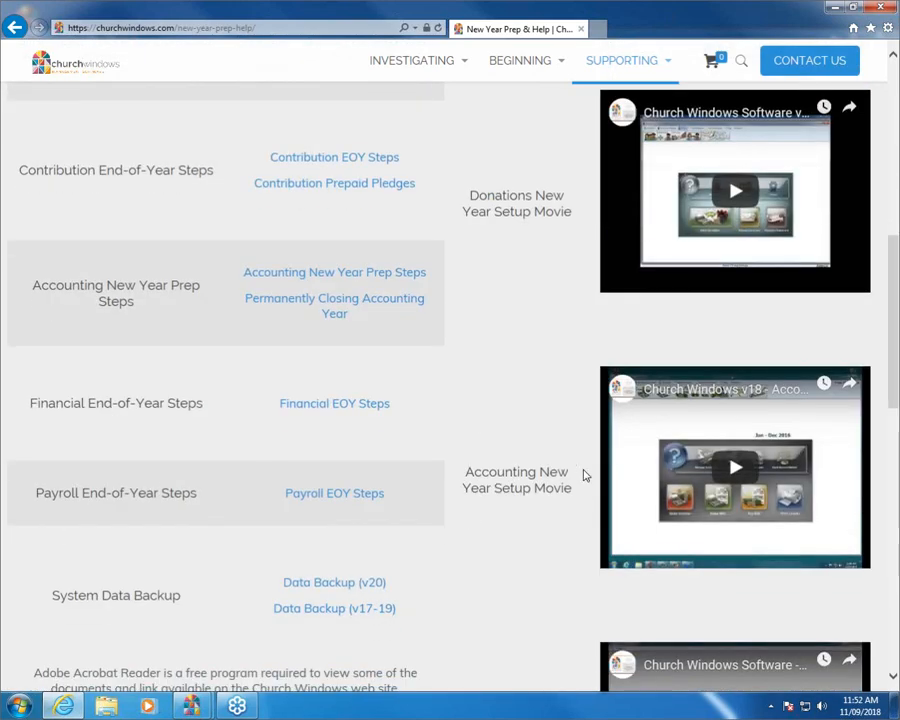